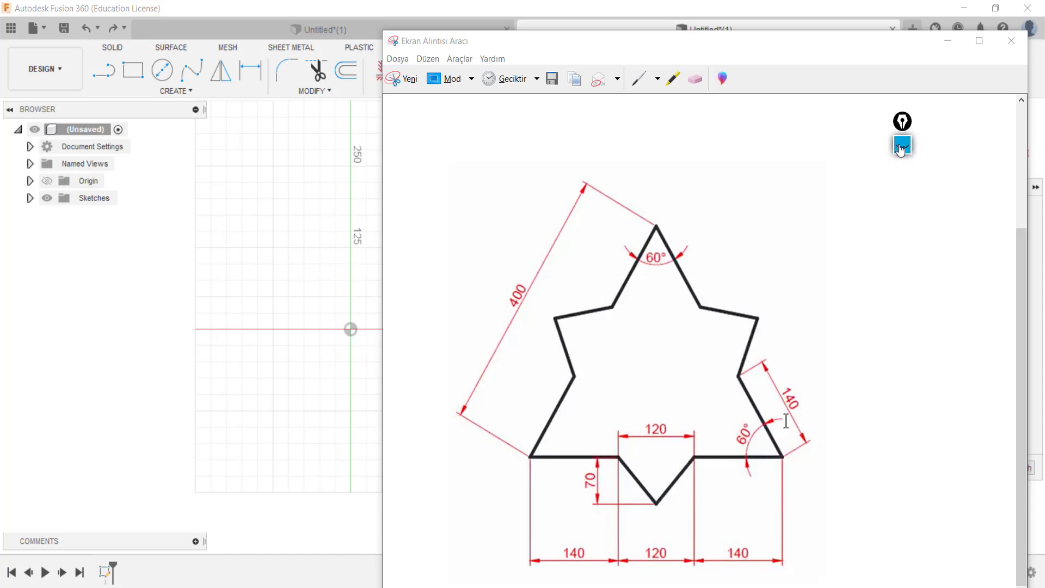
# Look over the star reference with the Epic Pen tools, then return to the empty Fusion 360 sketch.
pyautogui.click(902, 179)
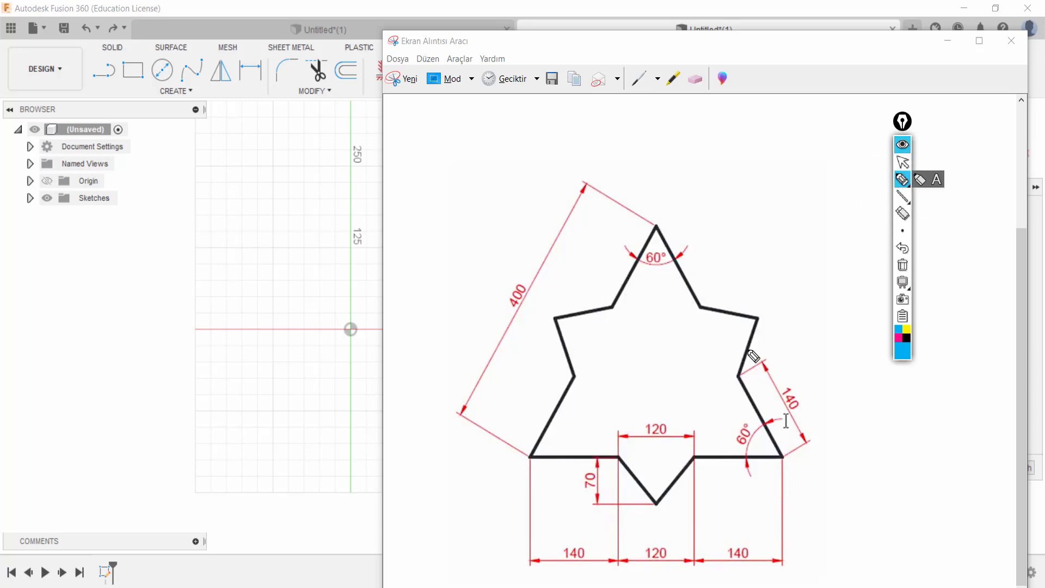
pyautogui.click(901, 144)
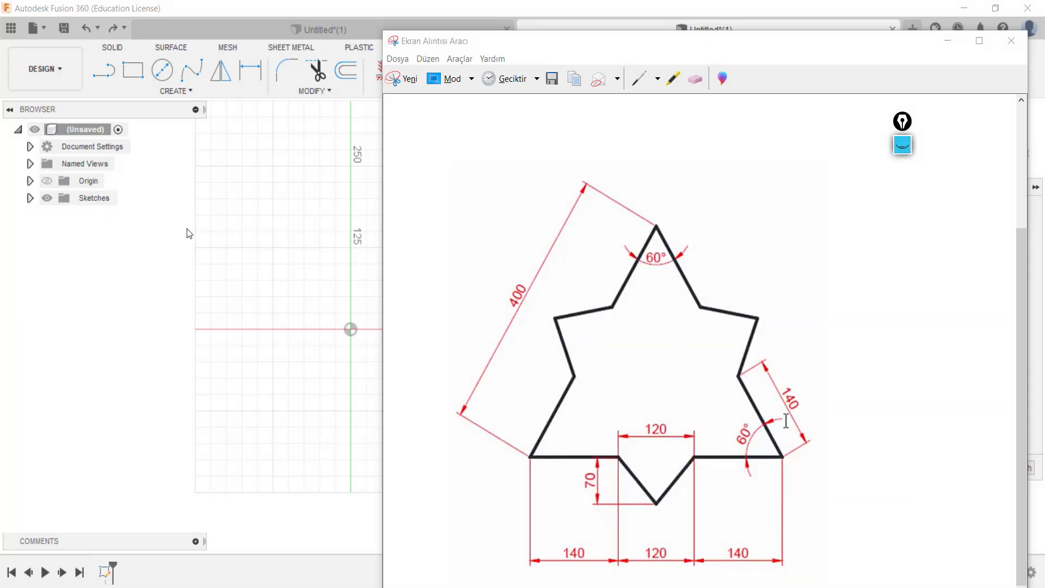
pyautogui.click(251, 233)
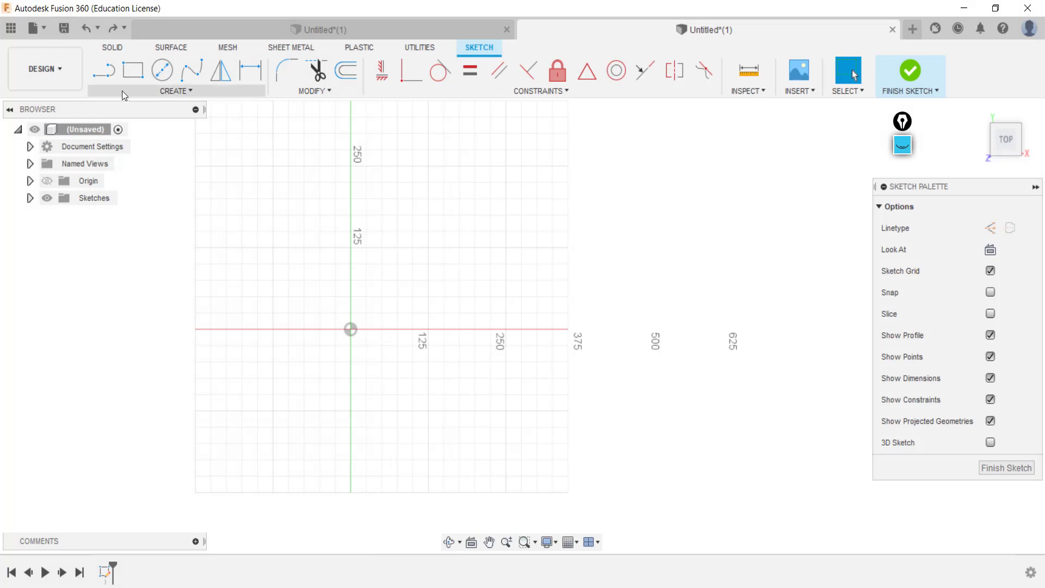
# Start an edge polygon with its first corner at the origin.
pyautogui.click(122, 90)
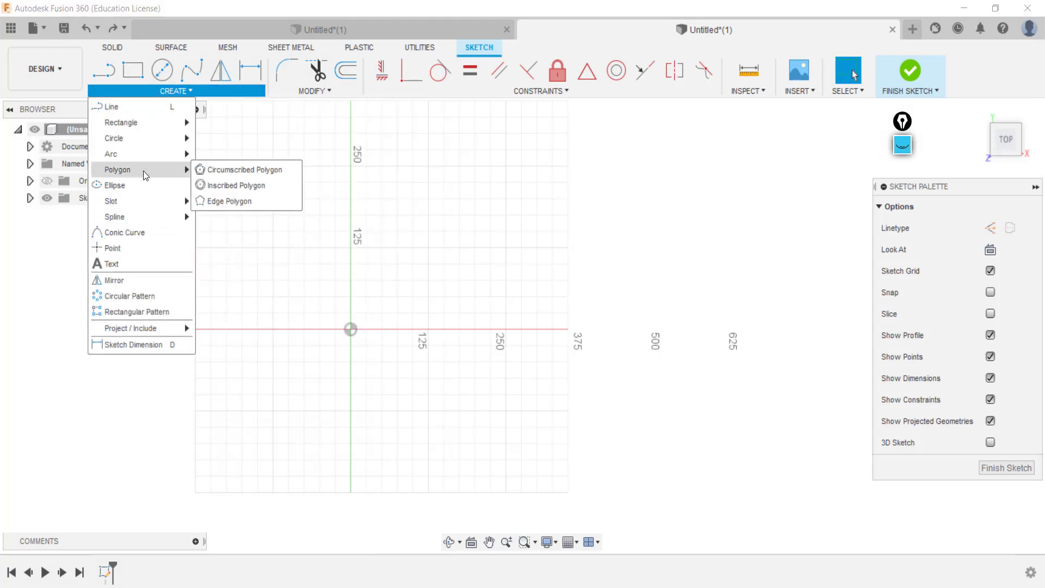
pyautogui.moveTo(116, 169)
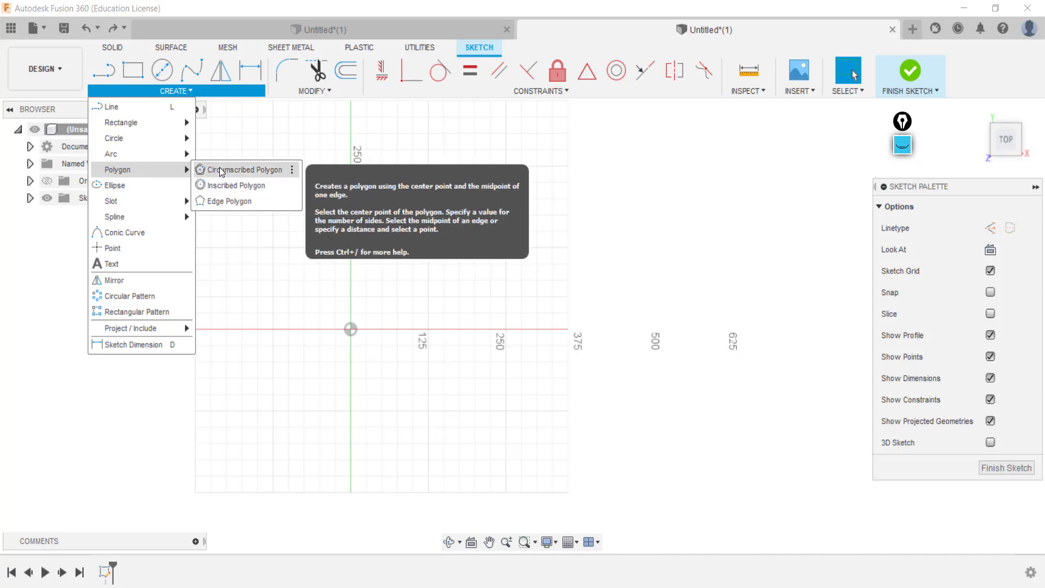
pyautogui.click(221, 169)
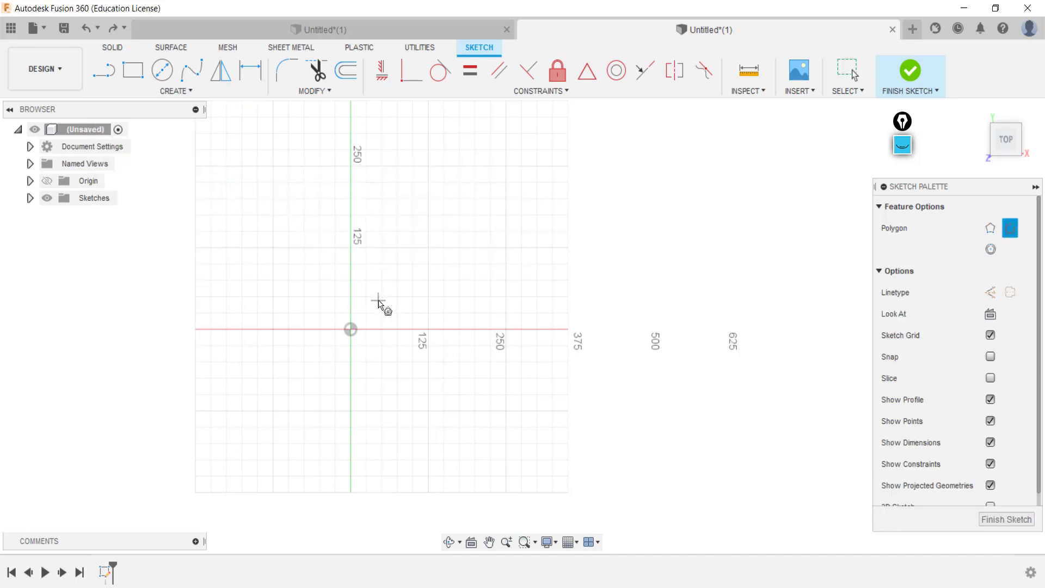
pyautogui.click(125, 90)
pyautogui.moveTo(114, 217)
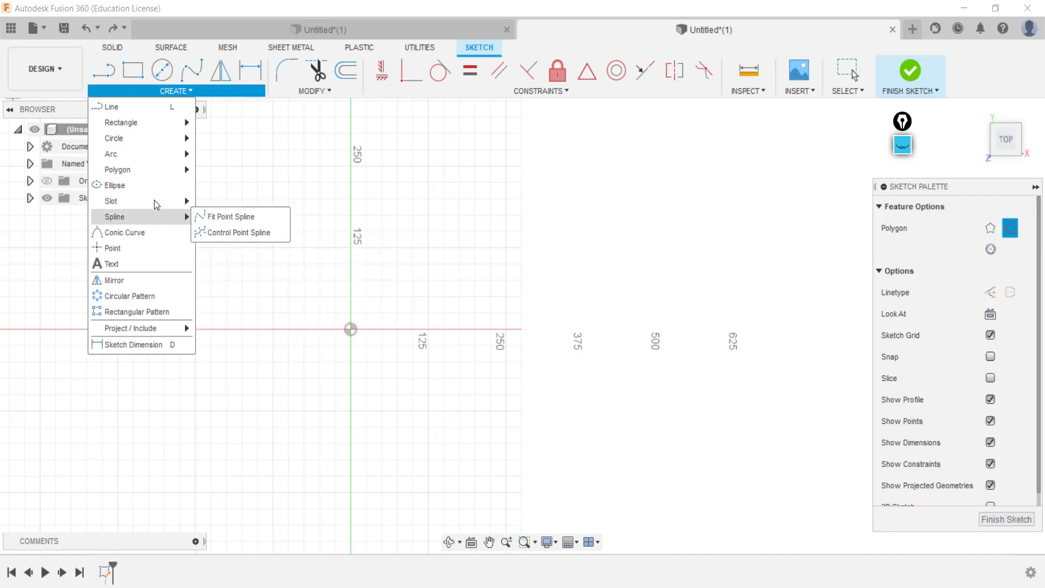
pyautogui.moveTo(117, 169)
pyautogui.click(235, 202)
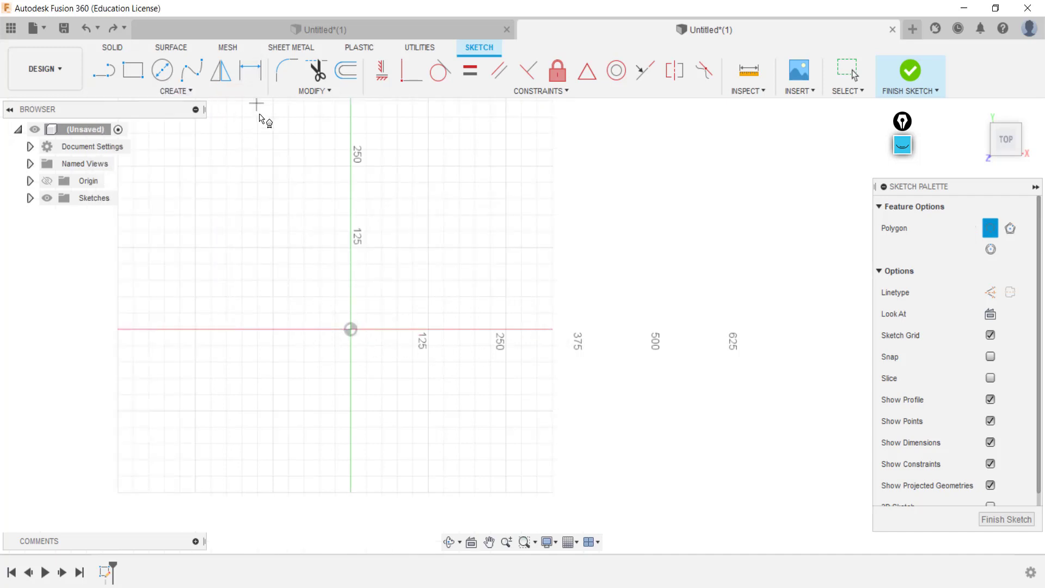
pyautogui.click(350, 329)
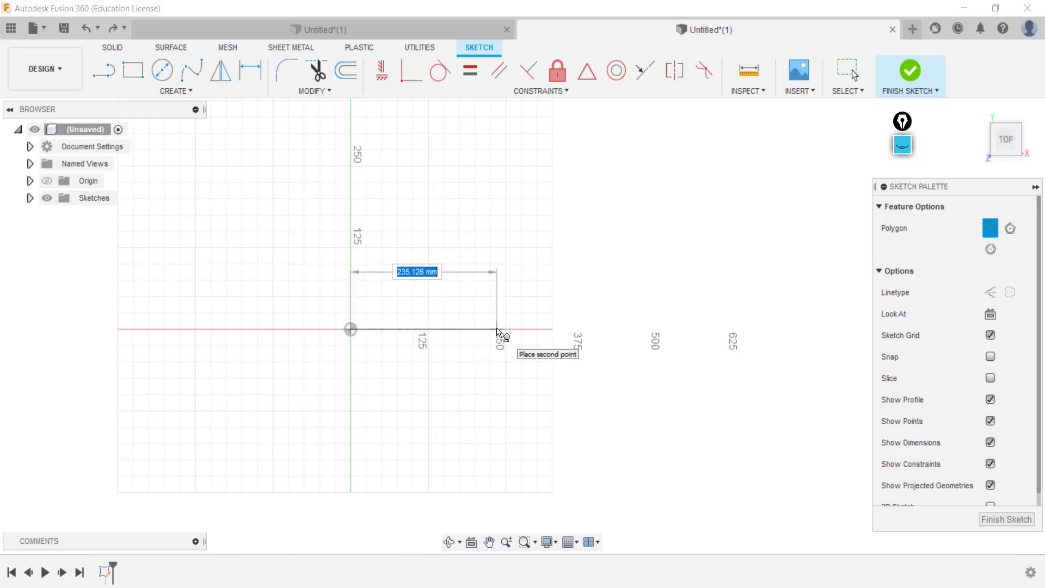
# Finish a 3-sided polygon with a 400 mm edge, then move the star reference drawing alongside.
pyautogui.write('400')
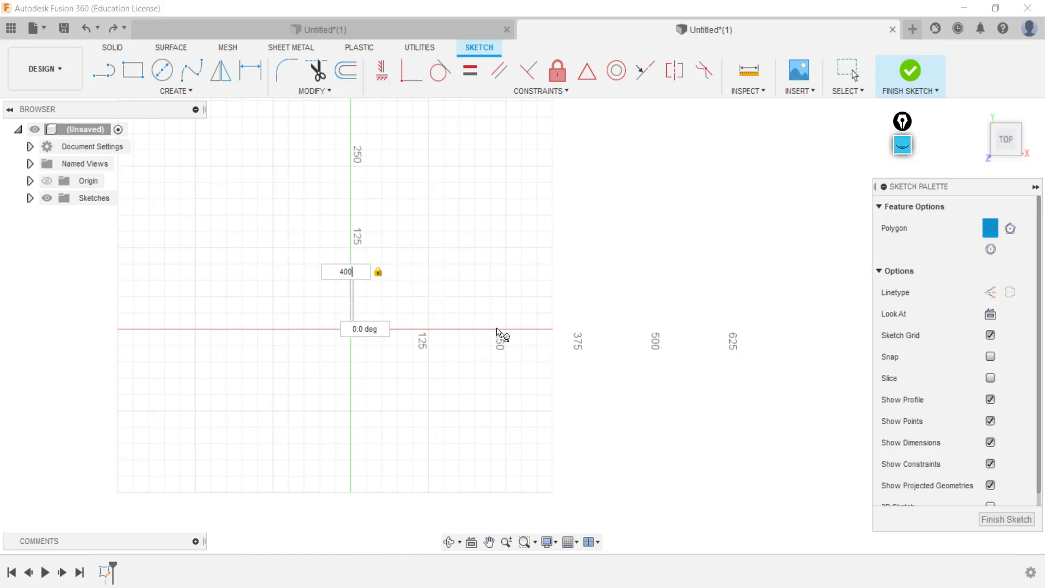
pyautogui.press('Tab')
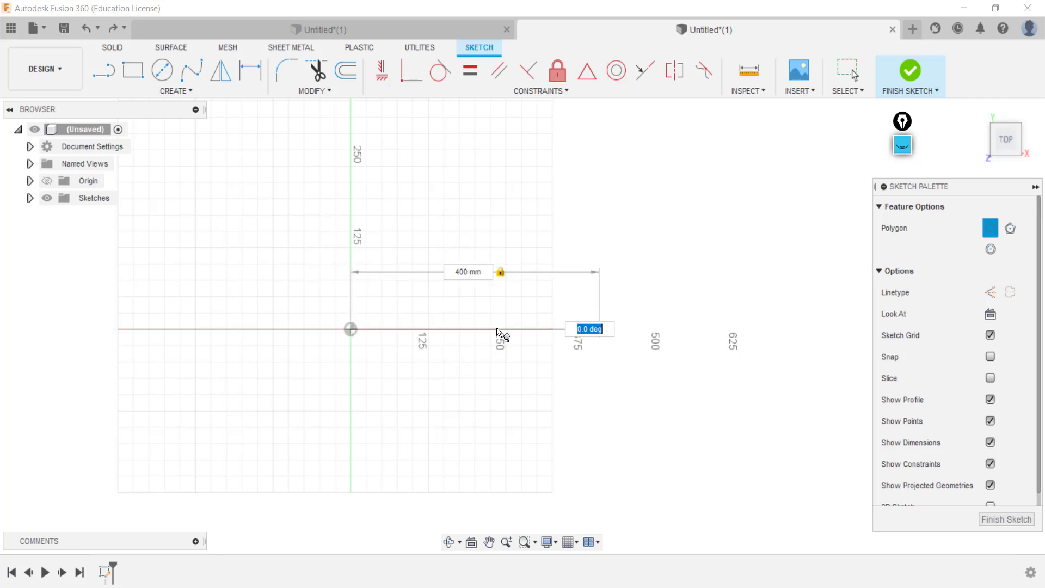
pyautogui.write('3')
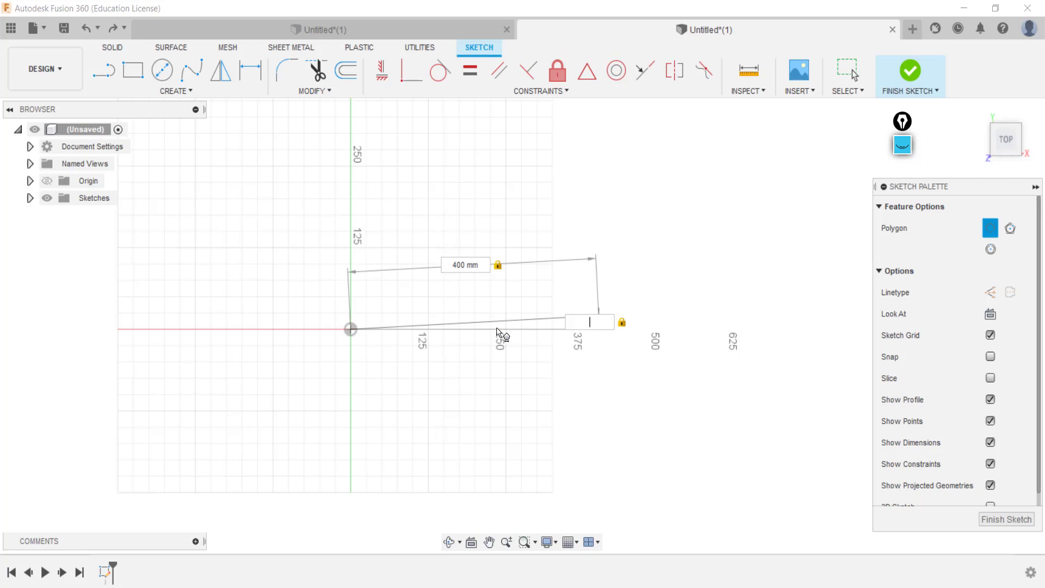
pyautogui.press('Tab')
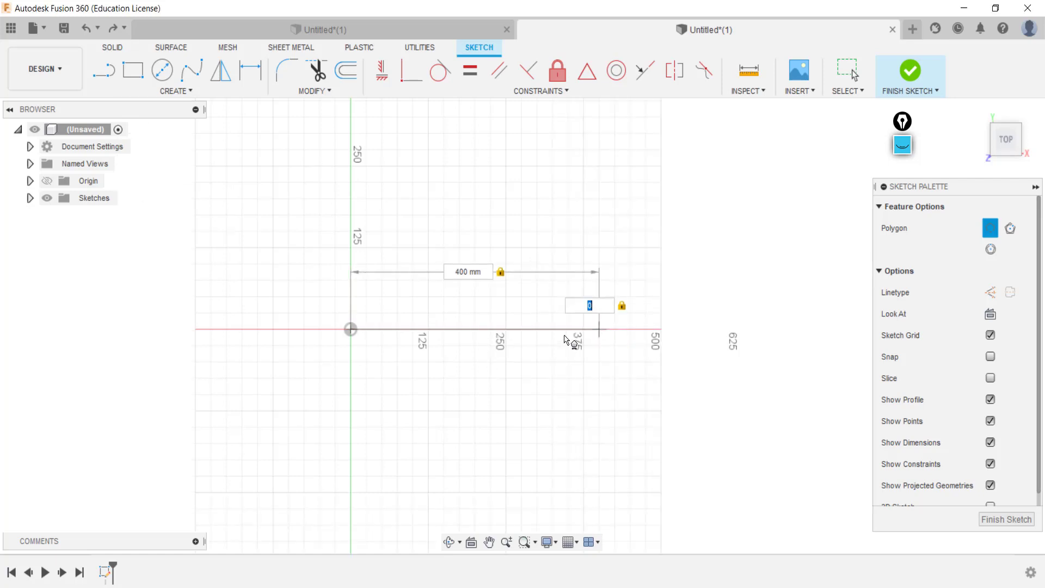
pyautogui.press('Return')
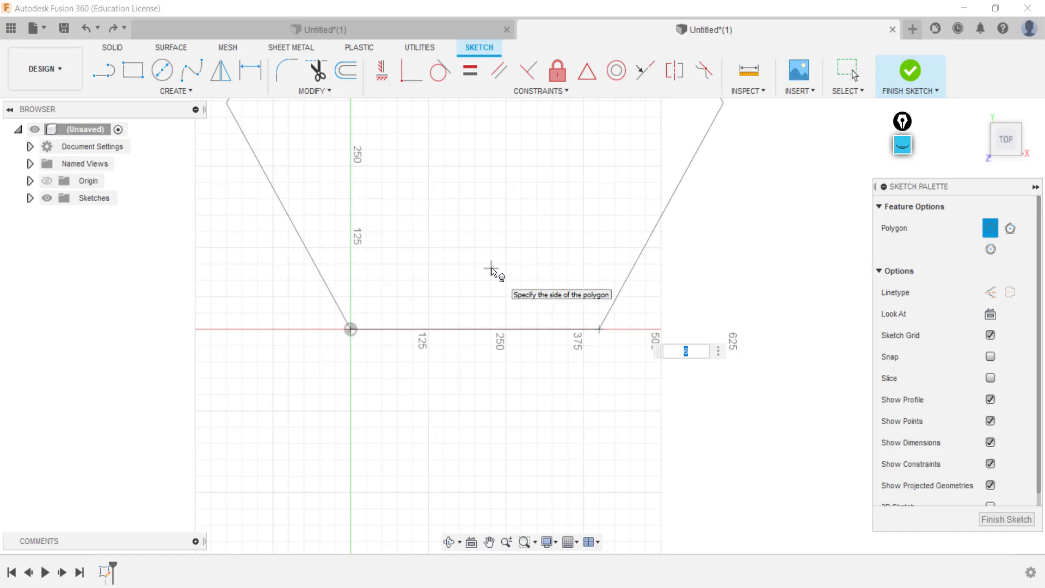
pyautogui.write('3')
pyautogui.press('Return')
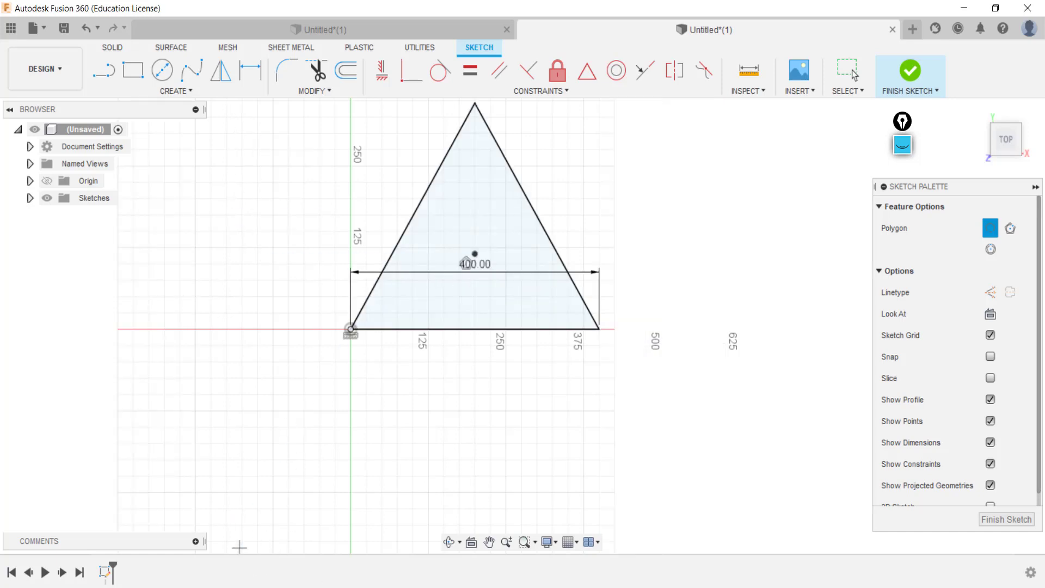
pyautogui.hotkey('alt', 'Tab')
pyautogui.moveTo(481, 52); pyautogui.dragTo(632, 52)
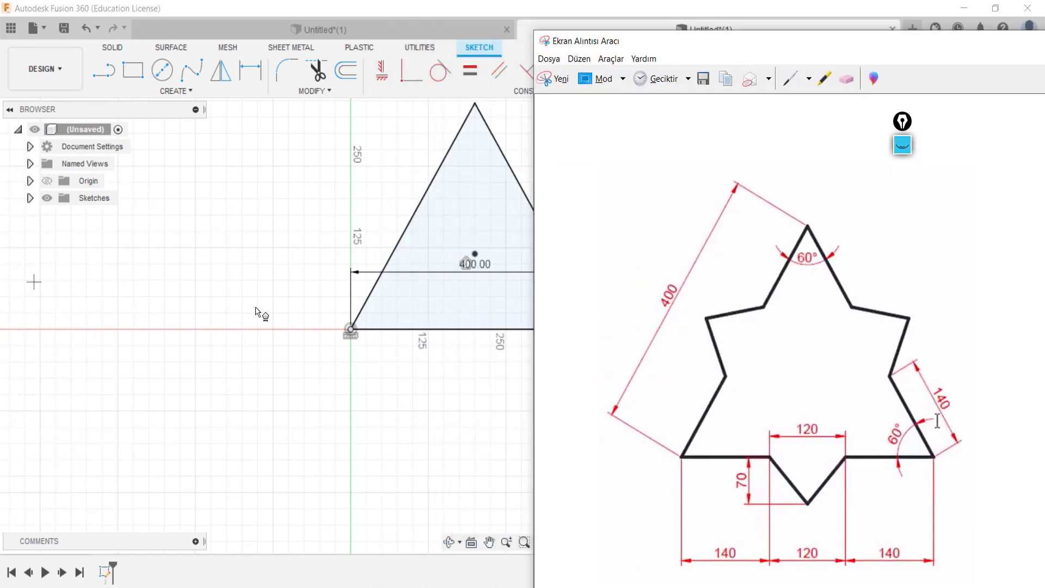
# Check the star drawing with the Epic Pen tools, then drag the Snipping Tool window aside.
pyautogui.click(902, 145)
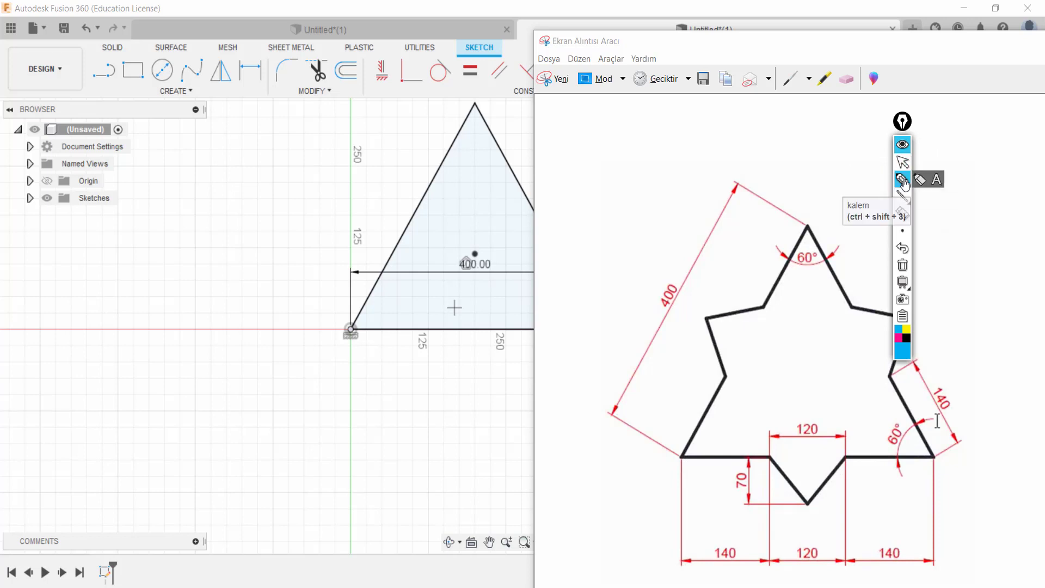
pyautogui.click(903, 162)
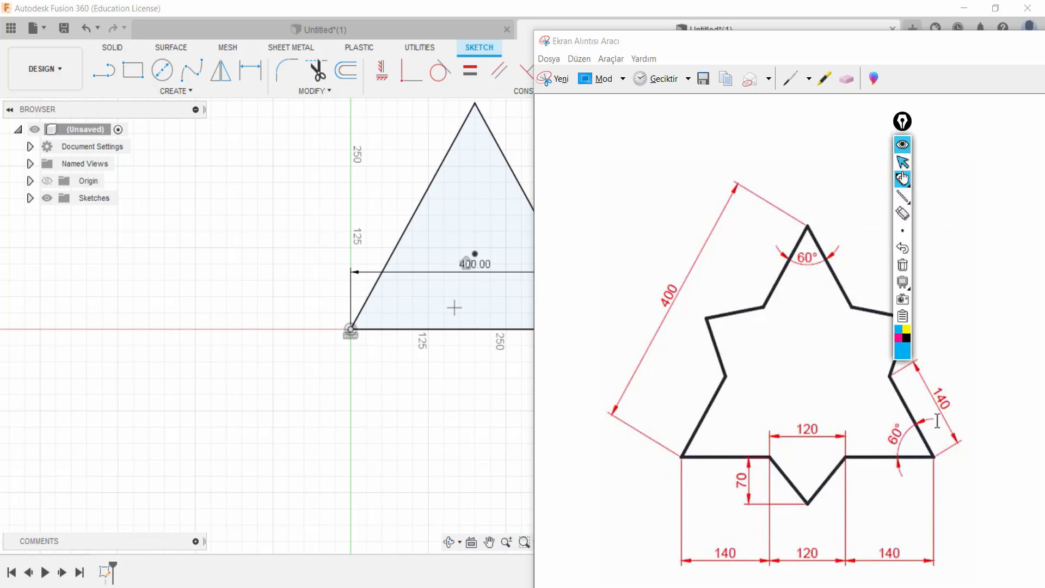
pyautogui.click(894, 127)
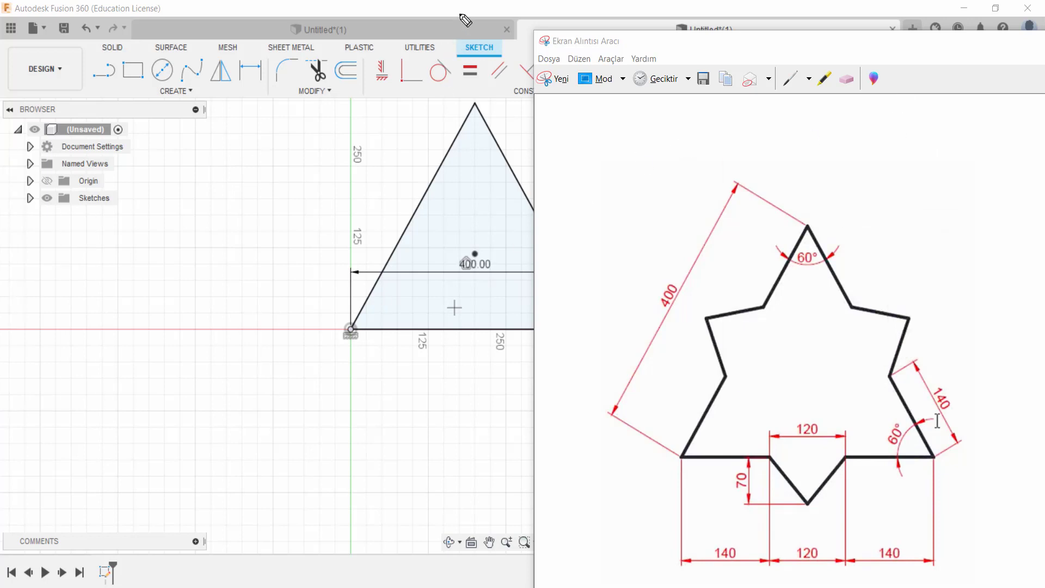
pyautogui.moveTo(753, 41); pyautogui.dragTo(486, 53)
pyautogui.moveTo(713, 53); pyautogui.dragTo(525, 63)
# Minimise the reference and draw a median from the bottom-right corner to the left side's midpoint.
pyautogui.click(866, 61)
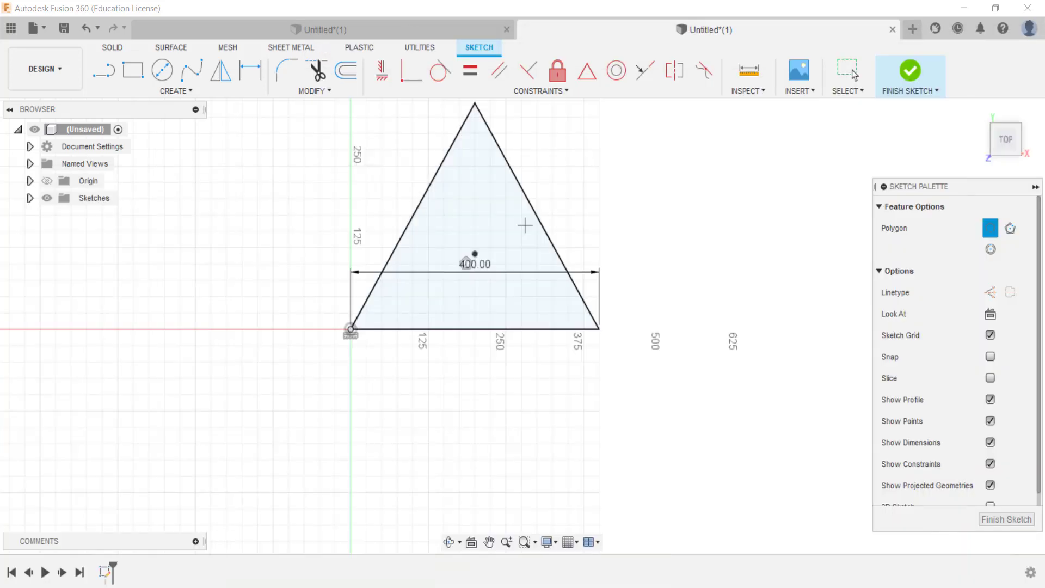
pyautogui.click(103, 71)
pyautogui.click(598, 331)
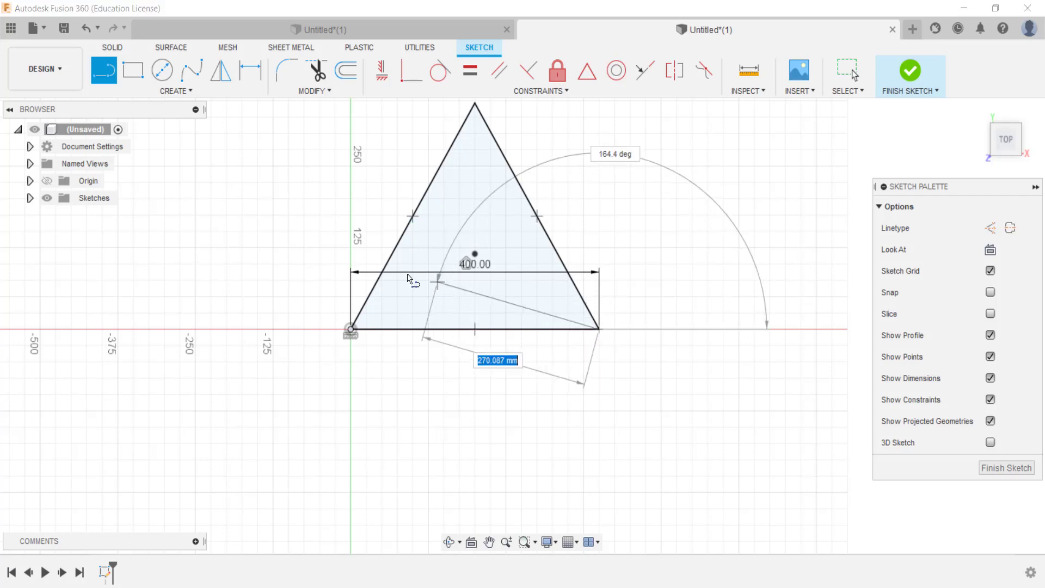
pyautogui.click(413, 221)
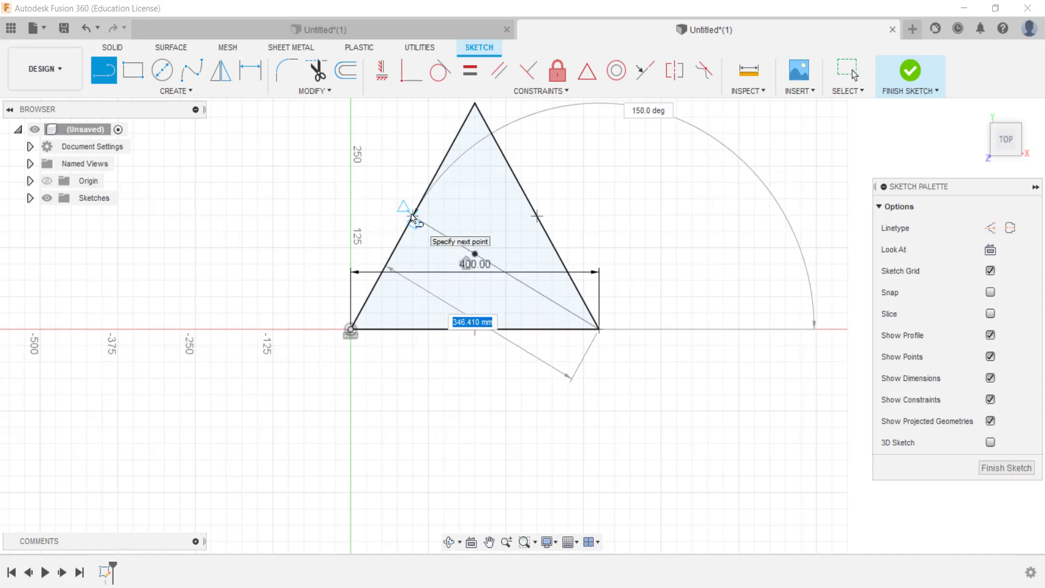
pyautogui.press('Escape')
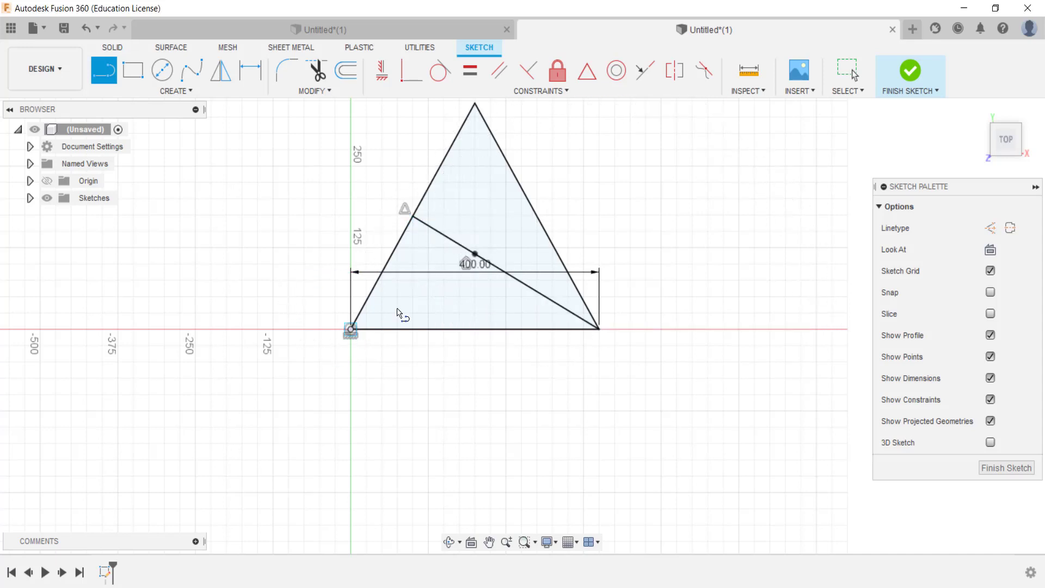
# Add medians from the origin to the right side's midpoint and from the apex to the base midpoint.
pyautogui.click(350, 328)
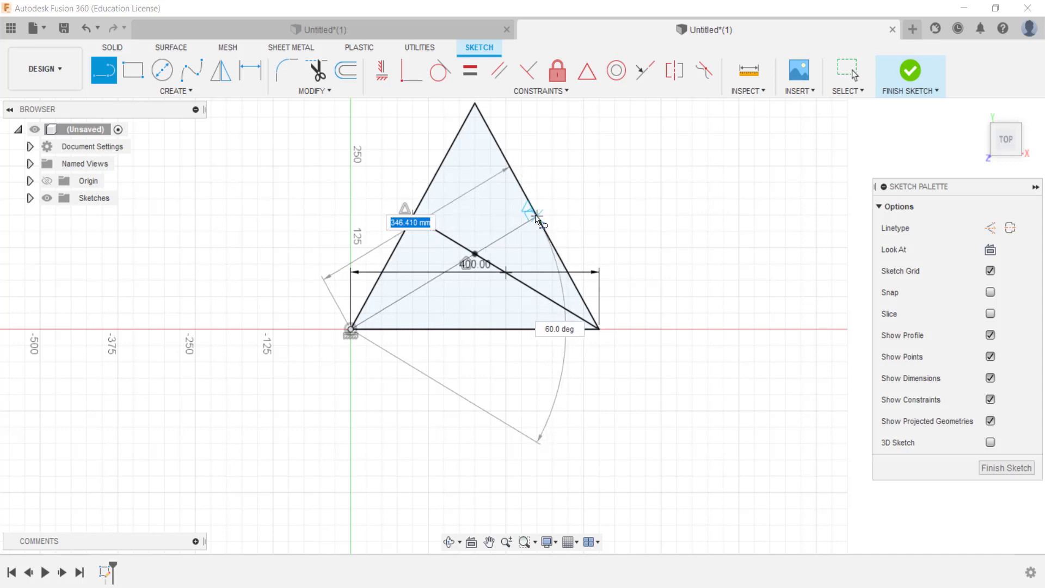
pyautogui.doubleClick(536, 217)
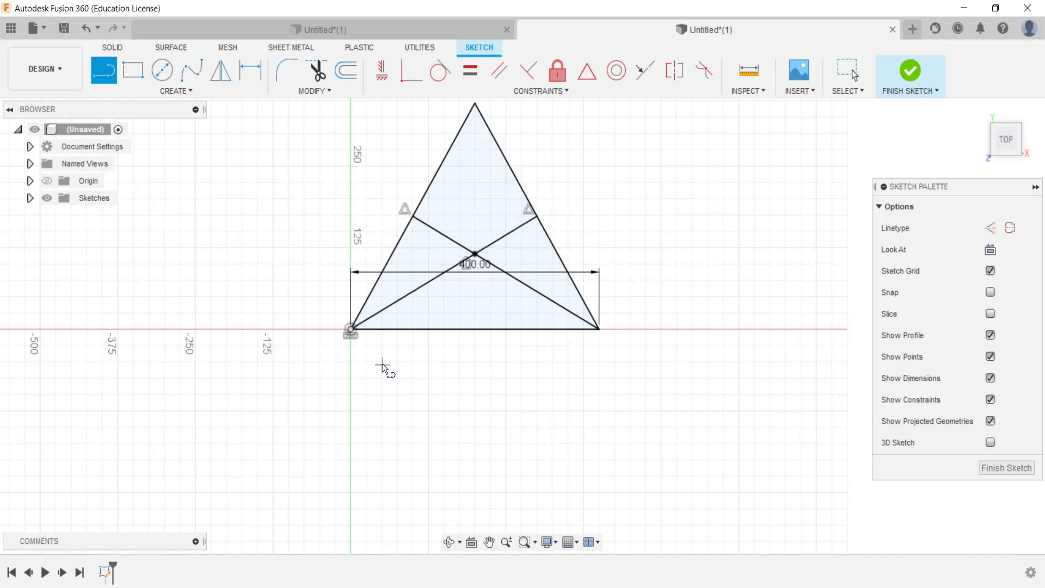
pyautogui.click(474, 103)
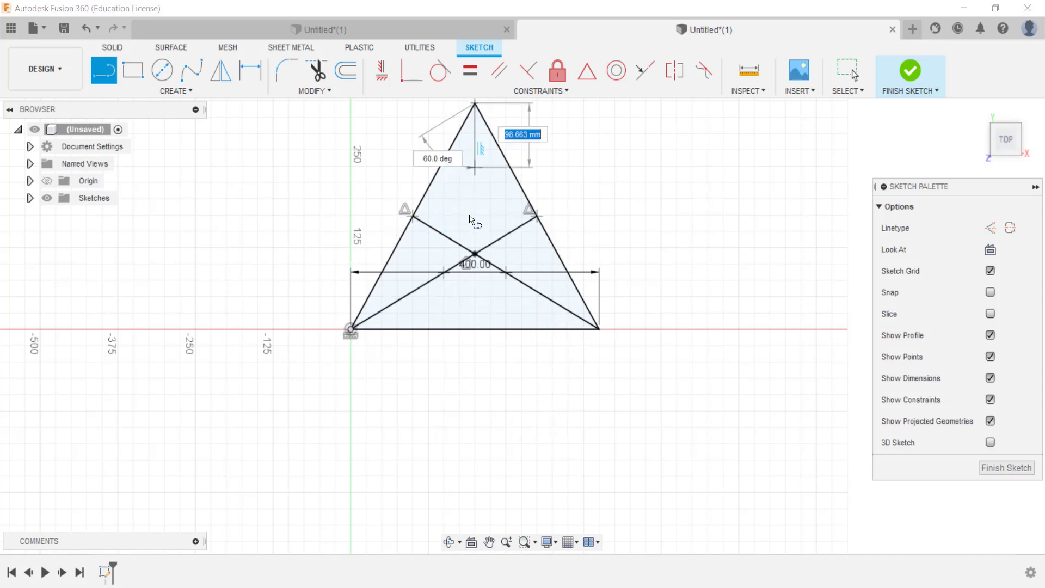
pyautogui.doubleClick(475, 329)
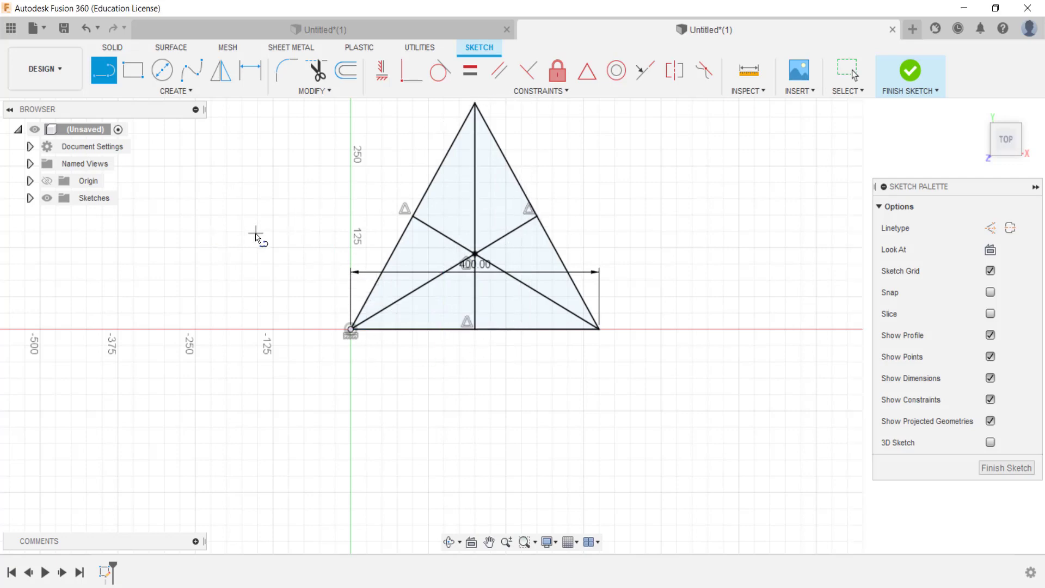
pyautogui.scroll(-5, 304, 278)
pyautogui.scroll(5, 327, 296)
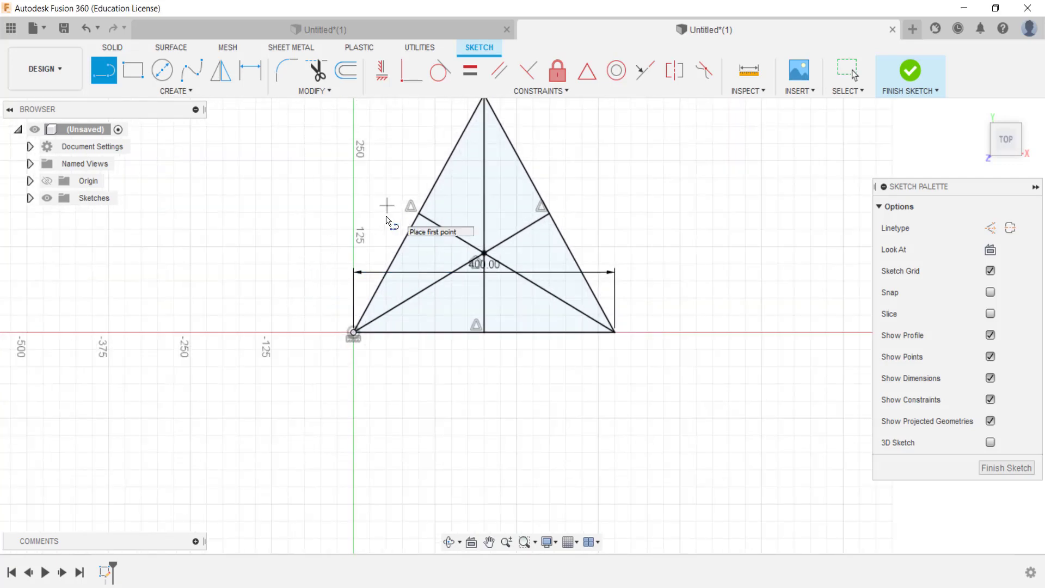
pyautogui.hotkey('alt', 'Tab')
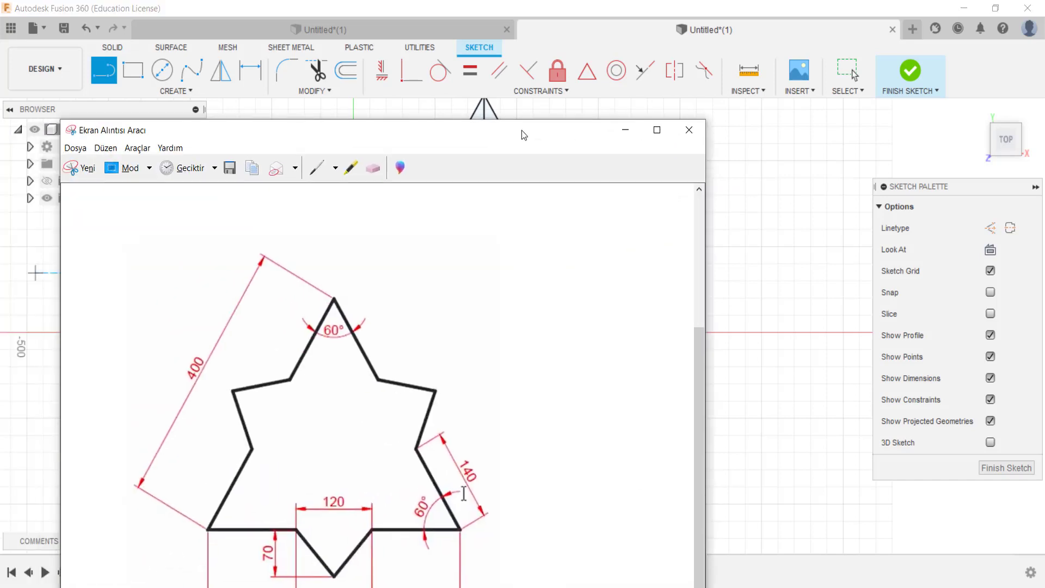
pyautogui.moveTo(521, 130); pyautogui.dragTo(521, 130)
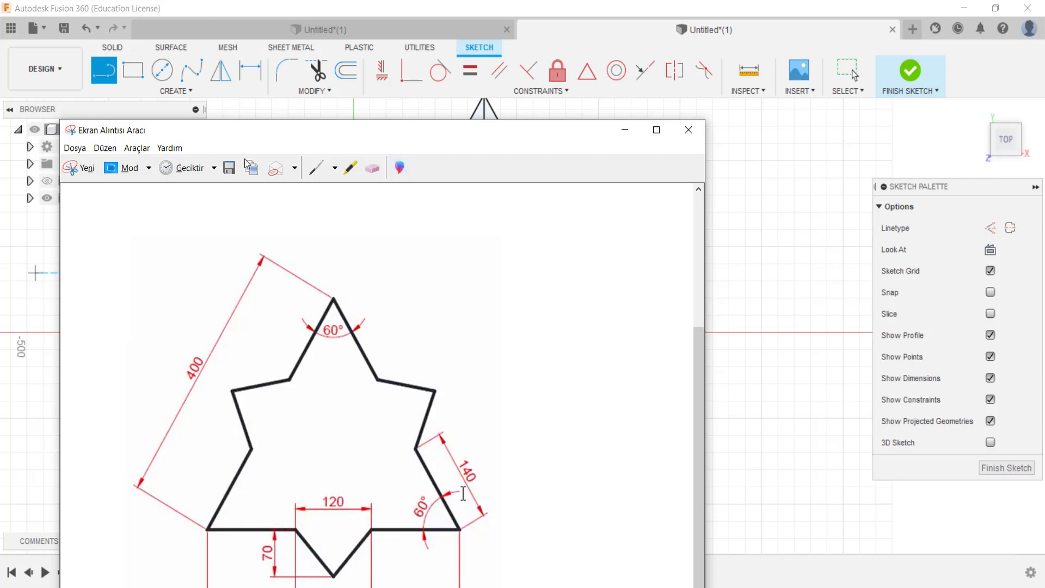
pyautogui.hotkey('alt', 'Tab')
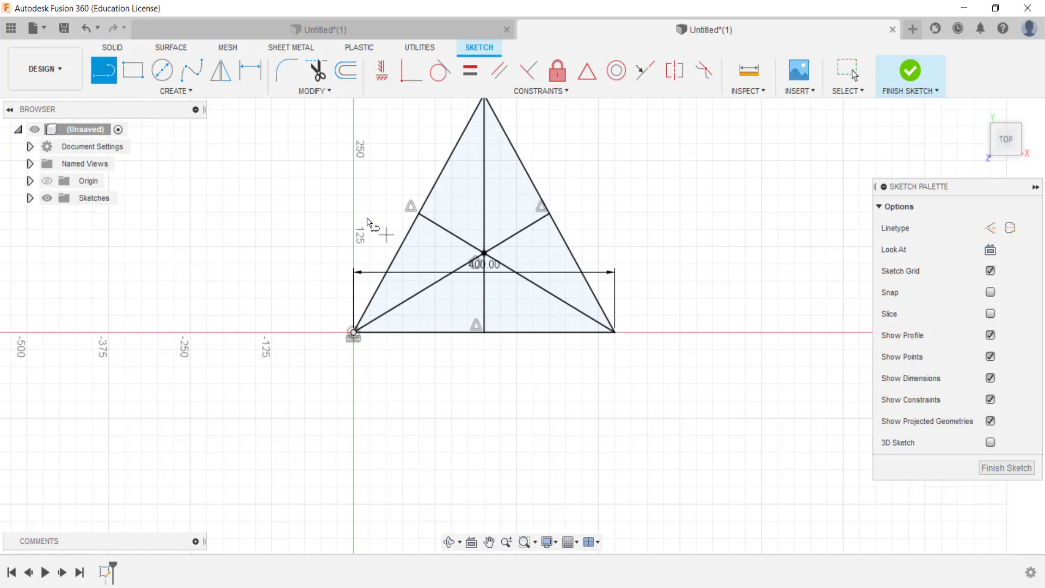
# Draw two 60 mm lines along the left edge, one each way from its midpoint.
pyautogui.click(419, 216)
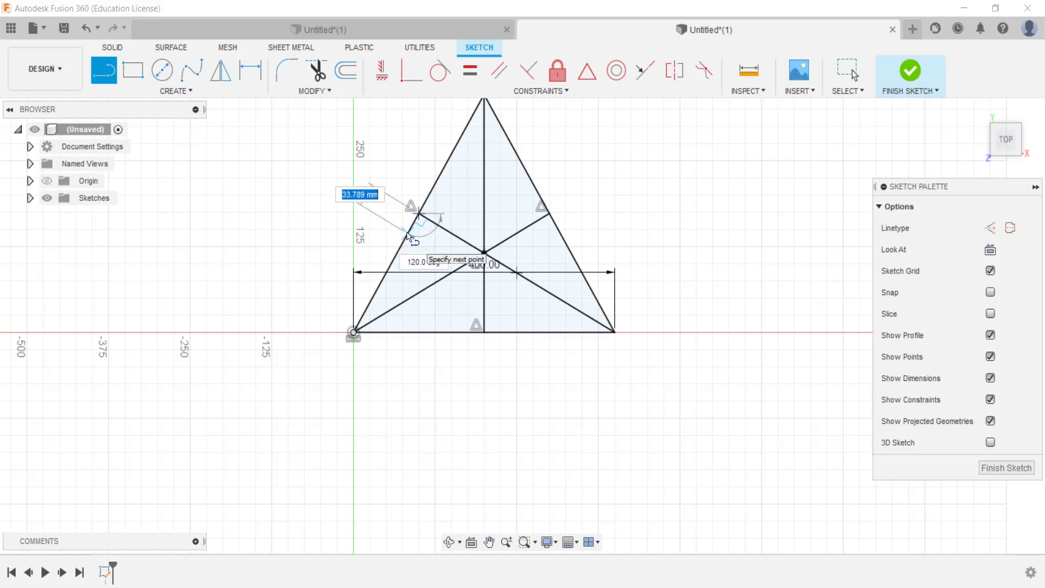
pyautogui.write('60')
pyautogui.press('Return')
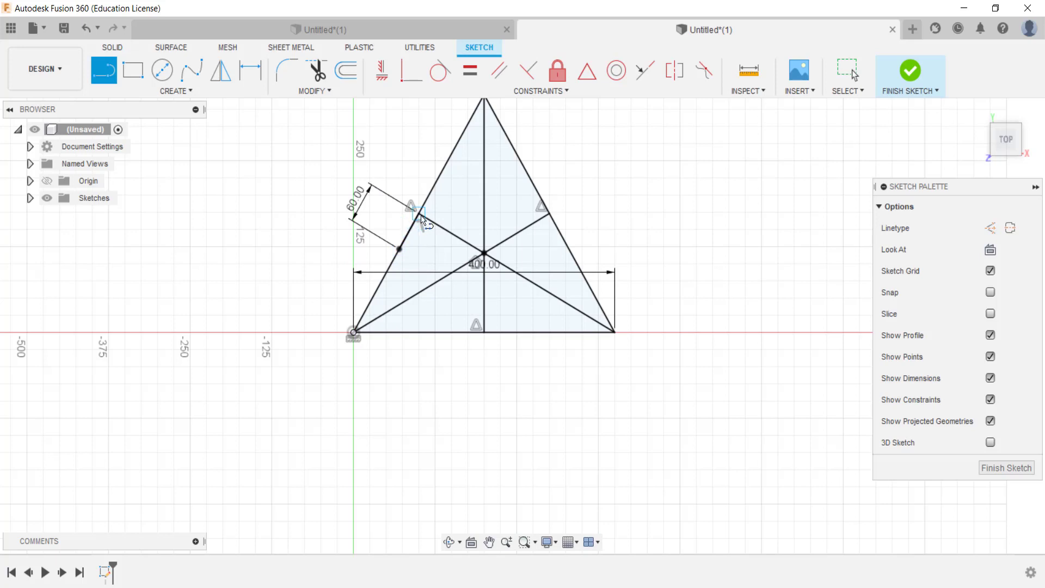
pyautogui.click(421, 216)
pyautogui.write('60')
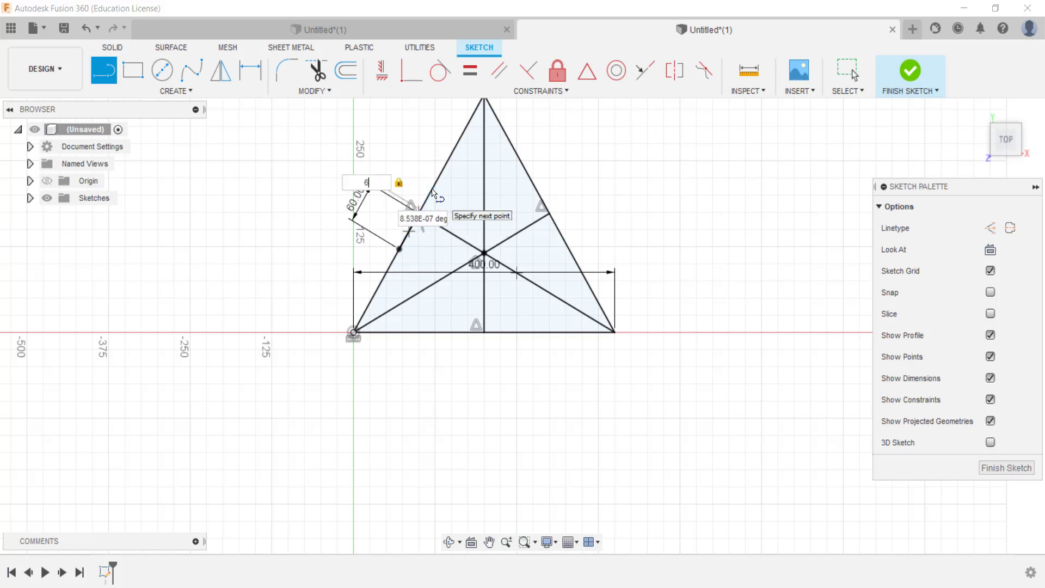
pyautogui.press('Return')
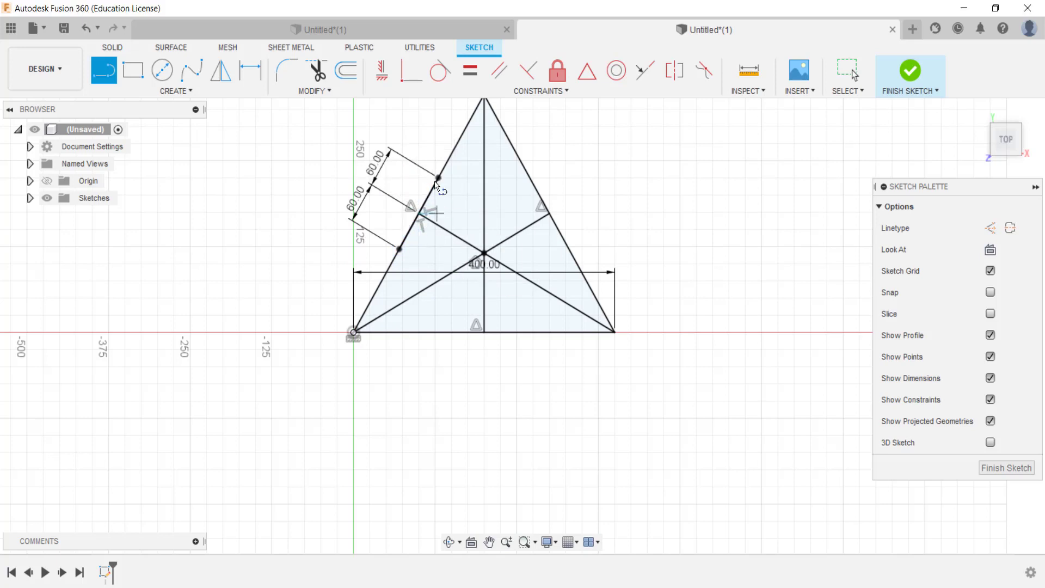
# Try trimming the upper 60 mm segment, then undo the trim.
pyautogui.click(316, 69)
pyautogui.click(426, 200)
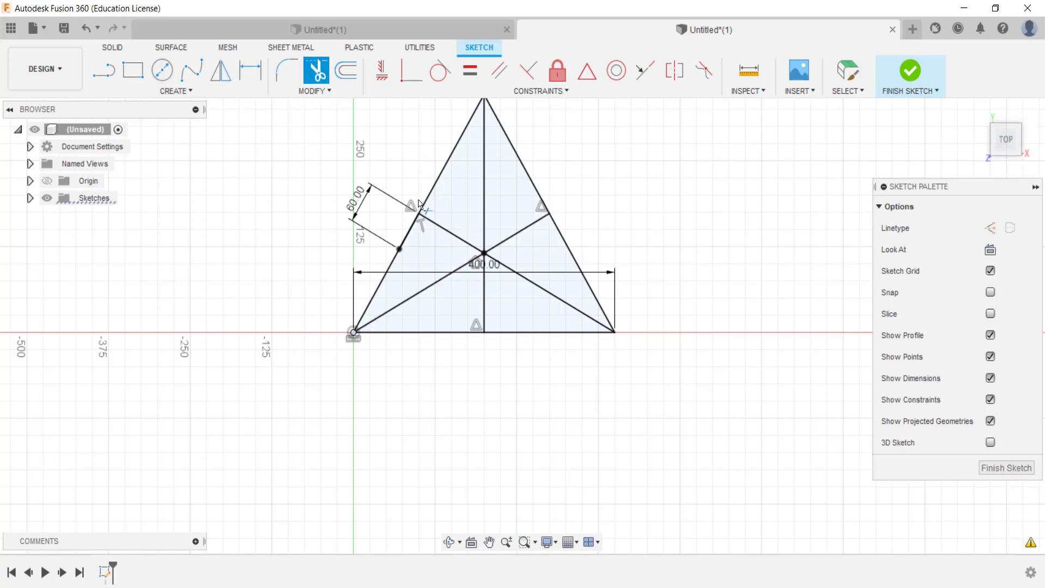
pyautogui.press('Escape')
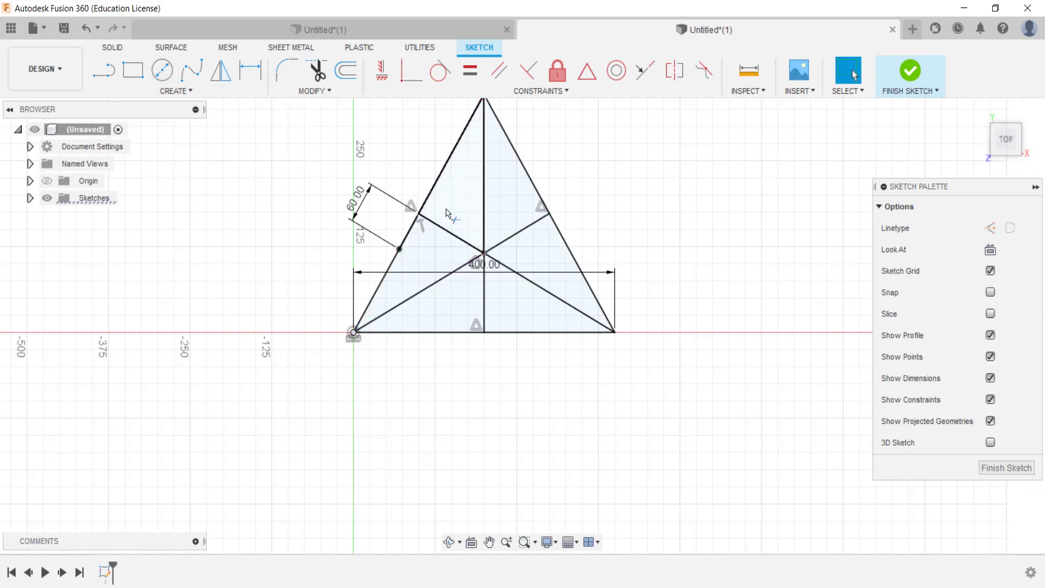
pyautogui.hotkey('ctrl', 'z')
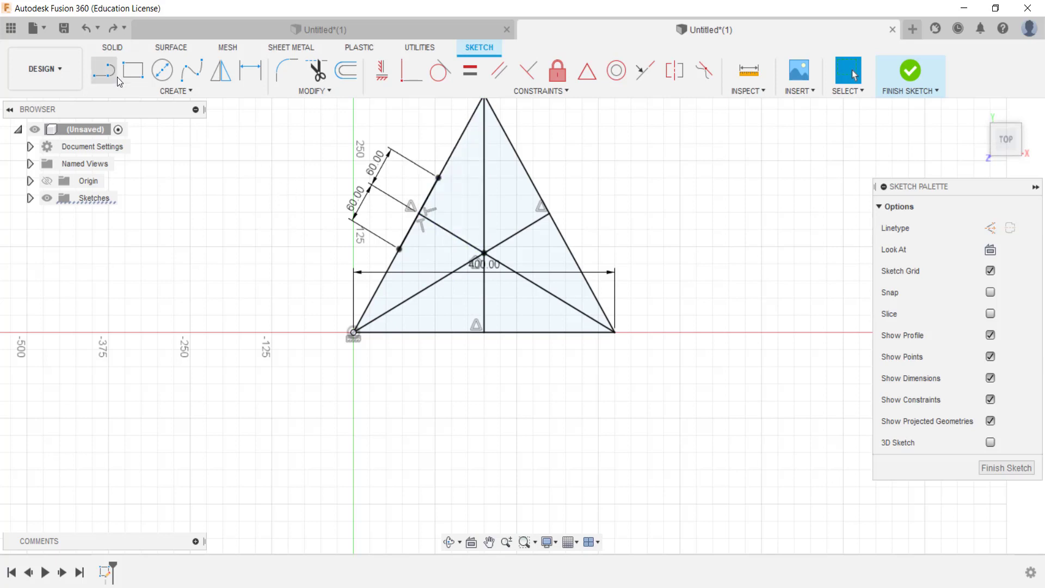
pyautogui.click(103, 71)
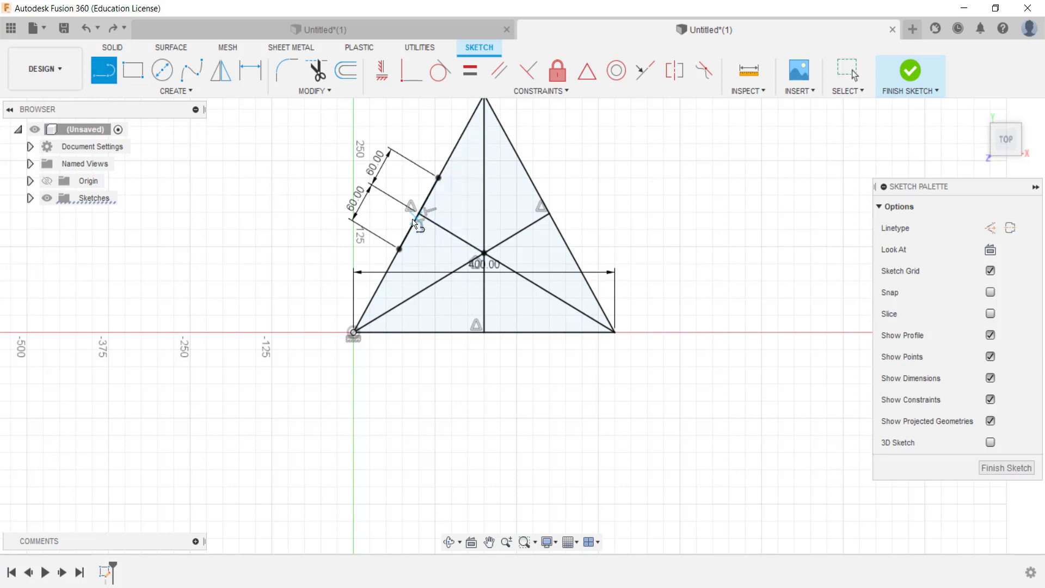
# Draw the spike from the upper 60 mm mark to an outside tip and back to the lower mark.
pyautogui.click(438, 177)
pyautogui.click(353, 173)
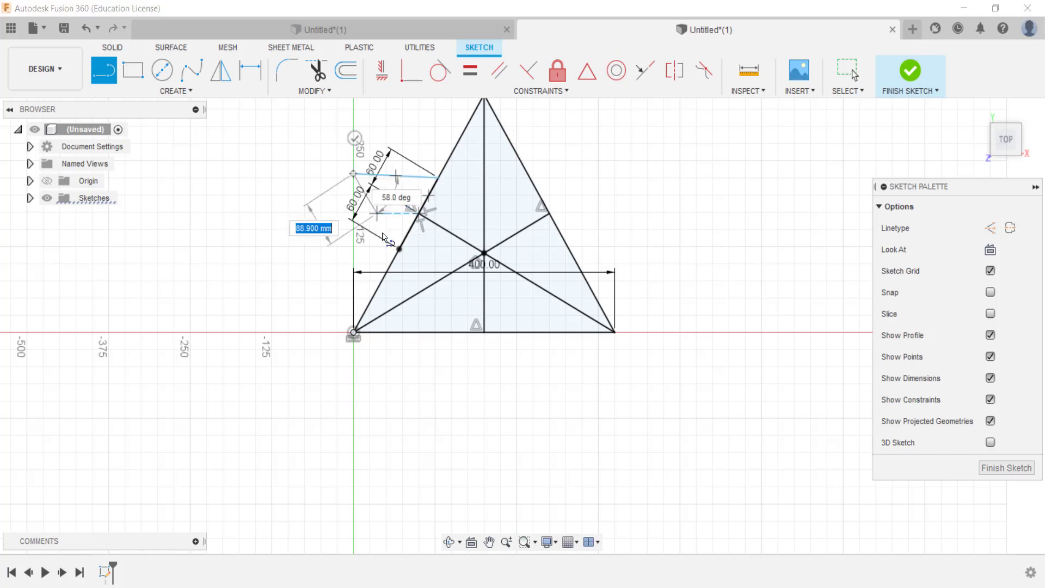
pyautogui.doubleClick(400, 249)
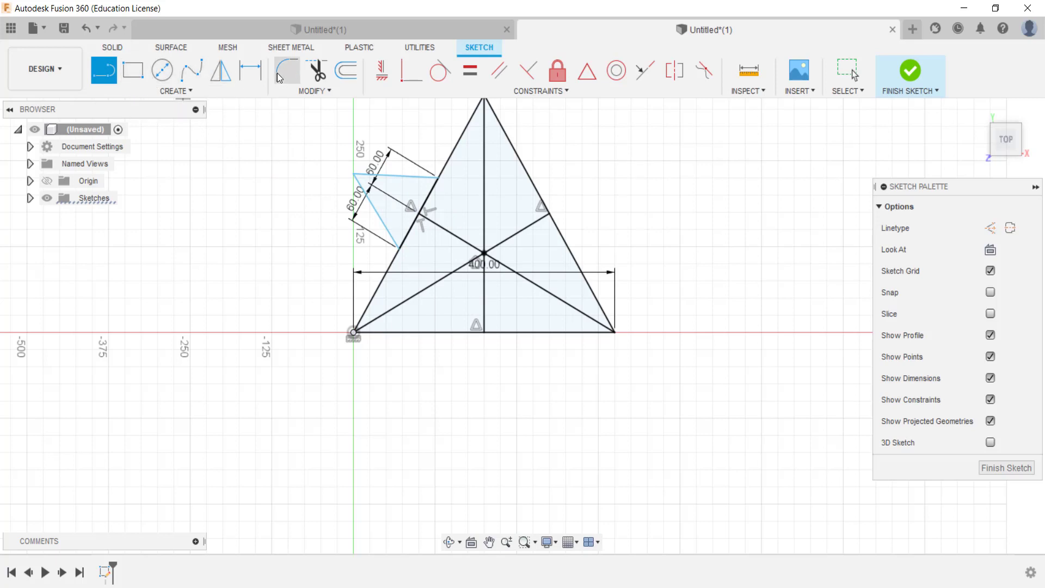
# Dimension the spike's tip 70 mm from the left edge's midpoint.
pyautogui.click(250, 70)
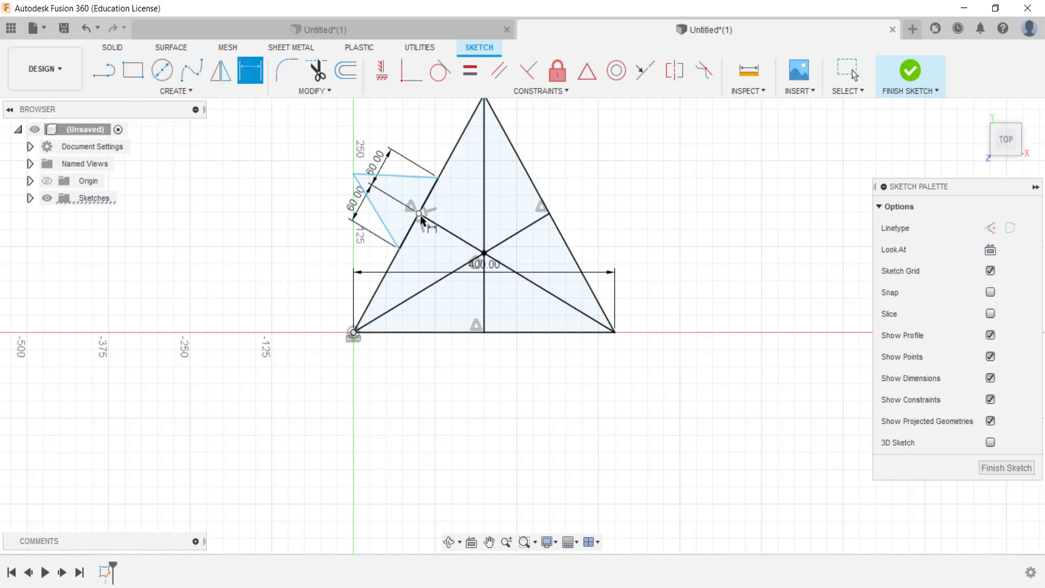
pyautogui.click(419, 214)
pyautogui.click(353, 174)
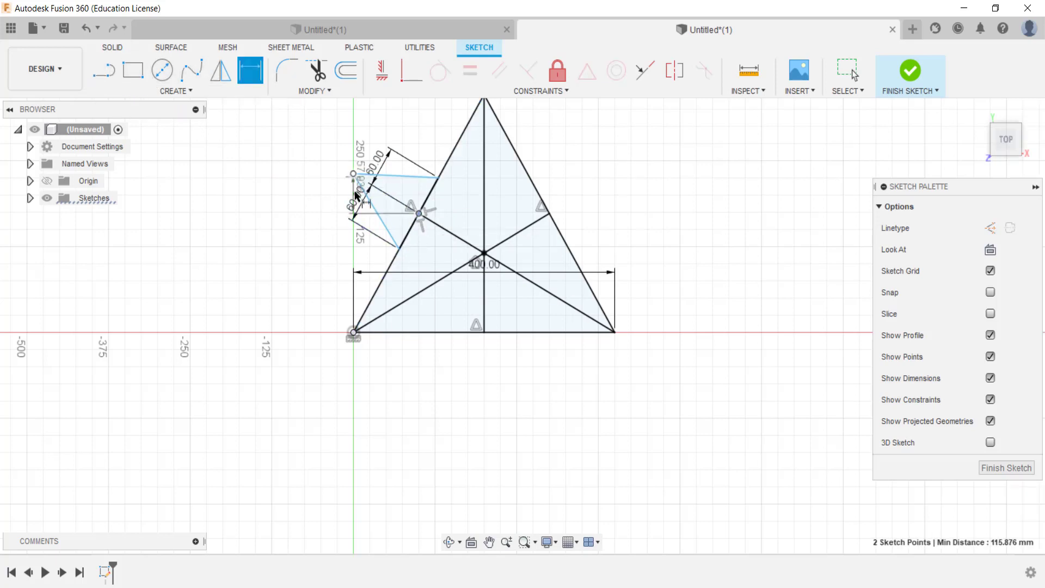
pyautogui.click(330, 270)
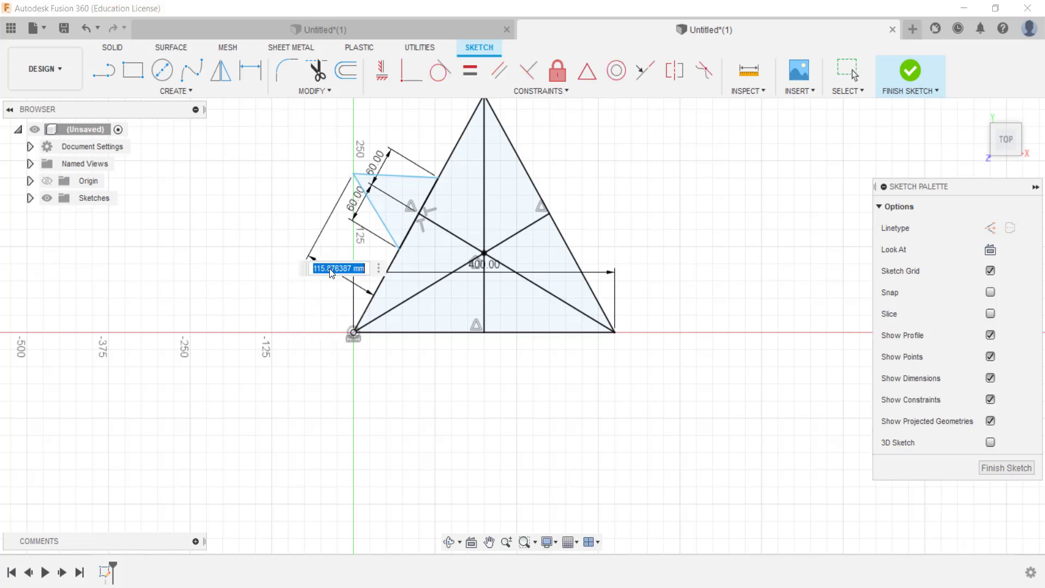
pyautogui.write('70')
pyautogui.press('Return')
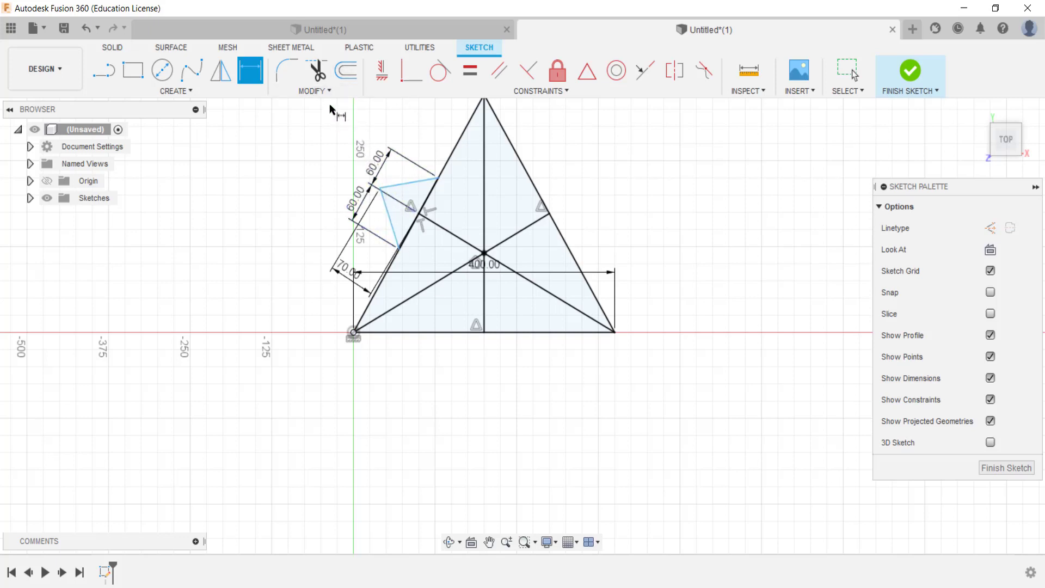
# Make the lower spike line vertical, then undo that constraint.
pyautogui.click(379, 76)
pyautogui.click(388, 209)
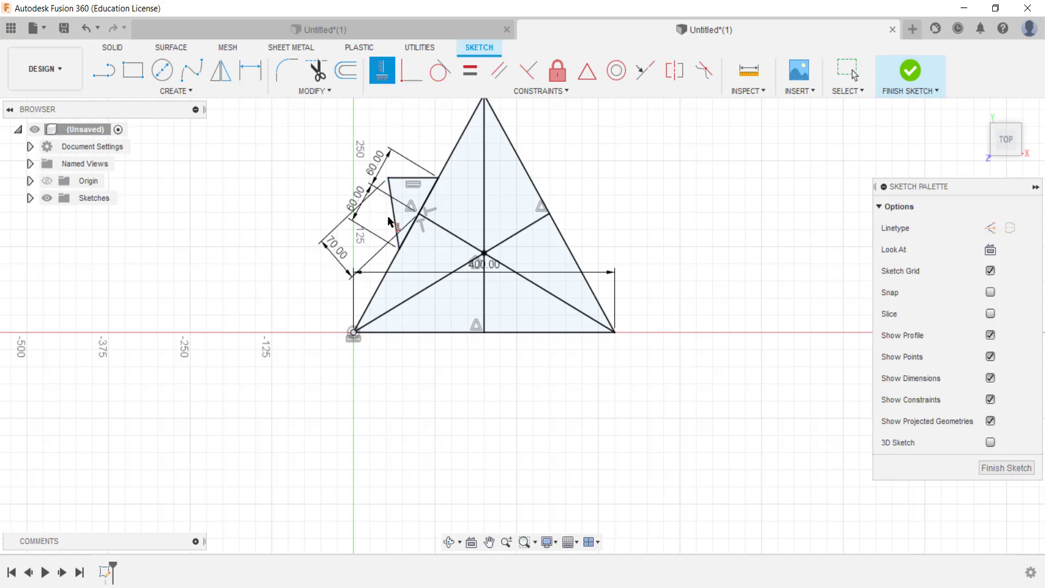
pyautogui.press('Escape')
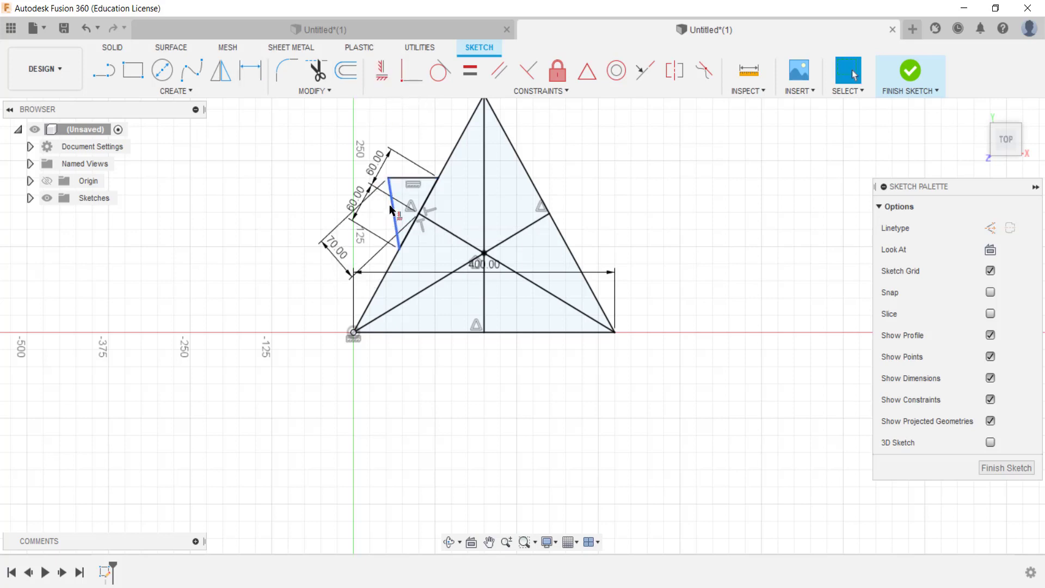
pyautogui.hotkey('ctrl', 'z')
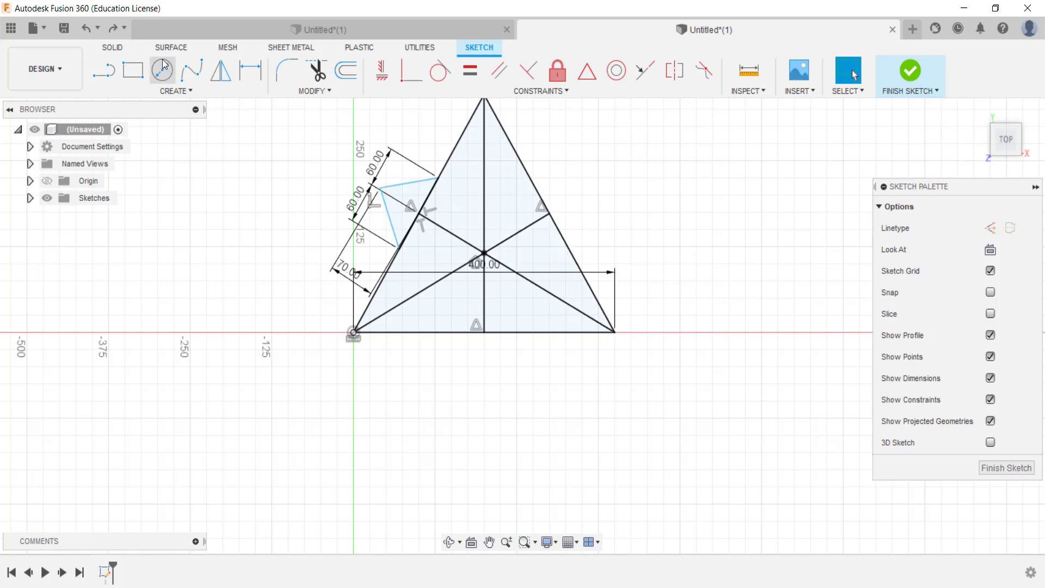
# Extend the centre line from the left edge's midpoint out beyond the edge.
pyautogui.press('l')
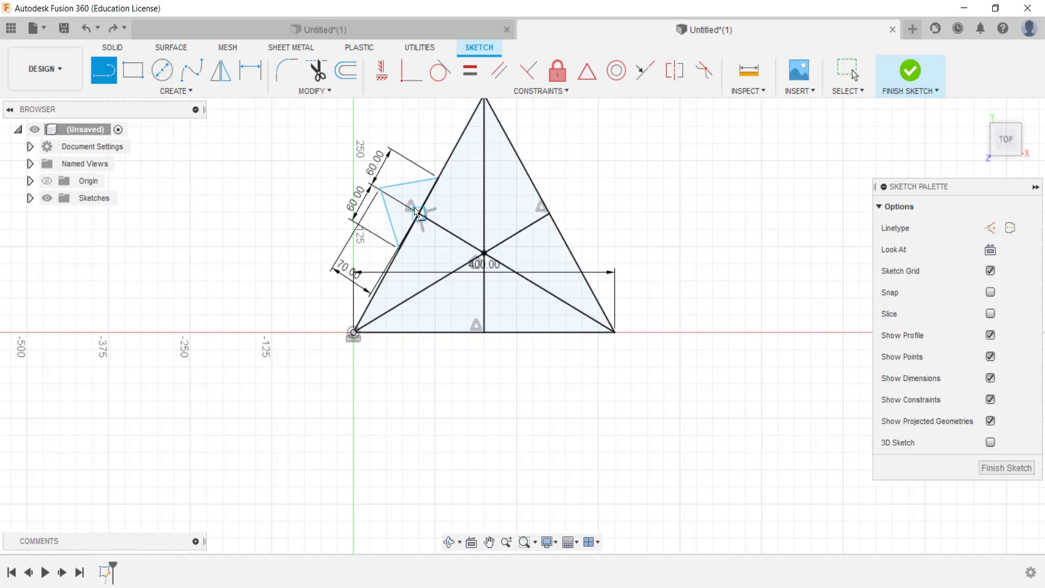
pyautogui.click(421, 217)
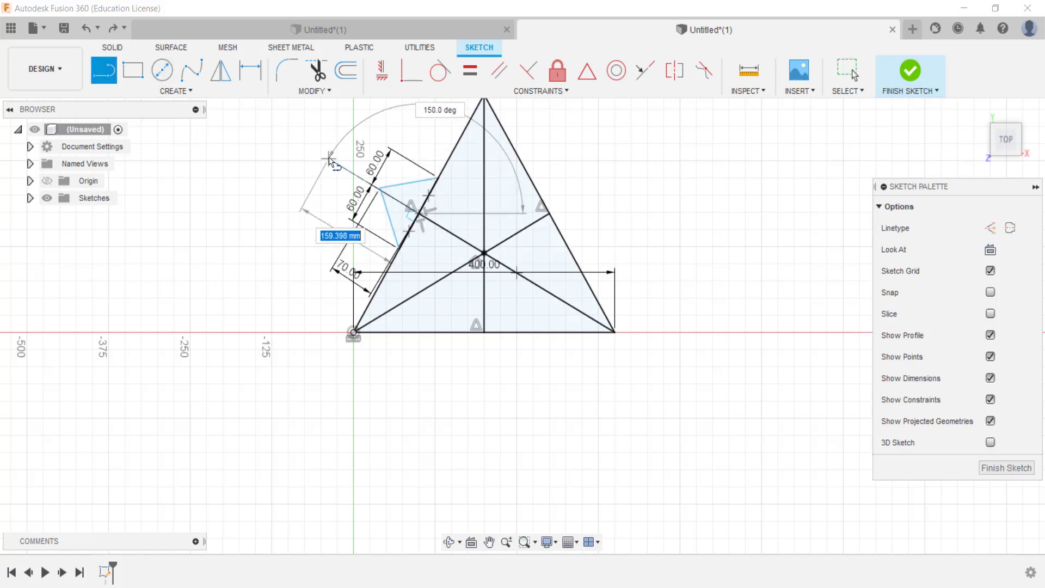
pyautogui.click(328, 158)
pyautogui.press('Escape')
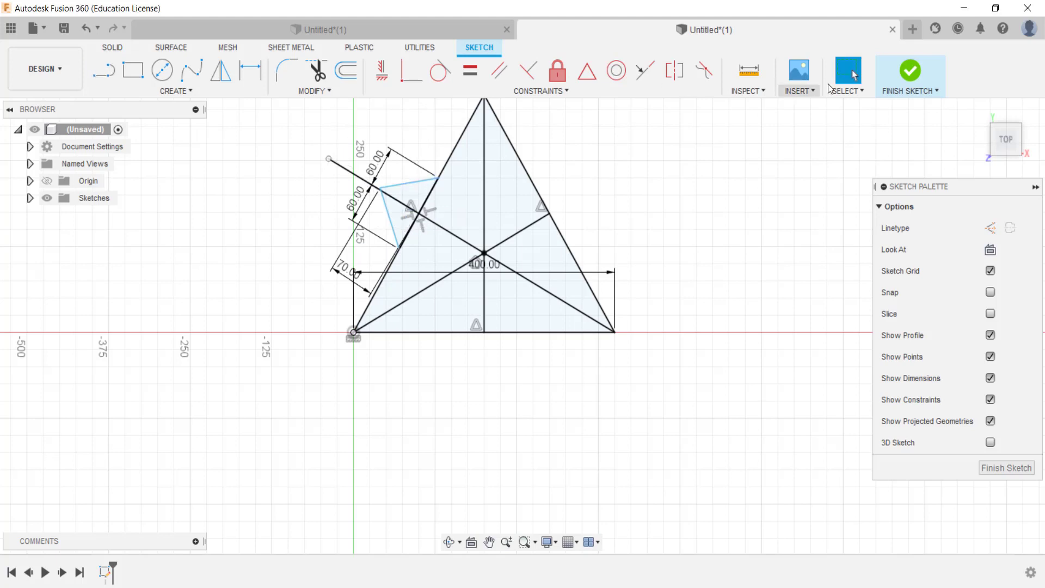
# Drag the spike's corner point until it snaps onto the extended diagonal line.
pyautogui.click(380, 189)
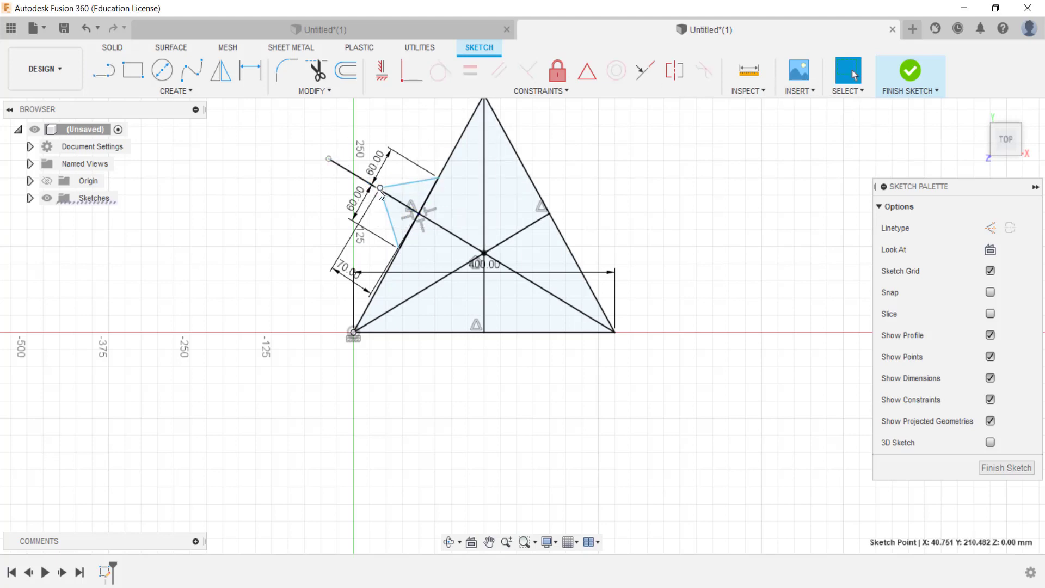
pyautogui.moveTo(380, 187); pyautogui.dragTo(384, 197)
pyautogui.scroll(-2, 384, 197)
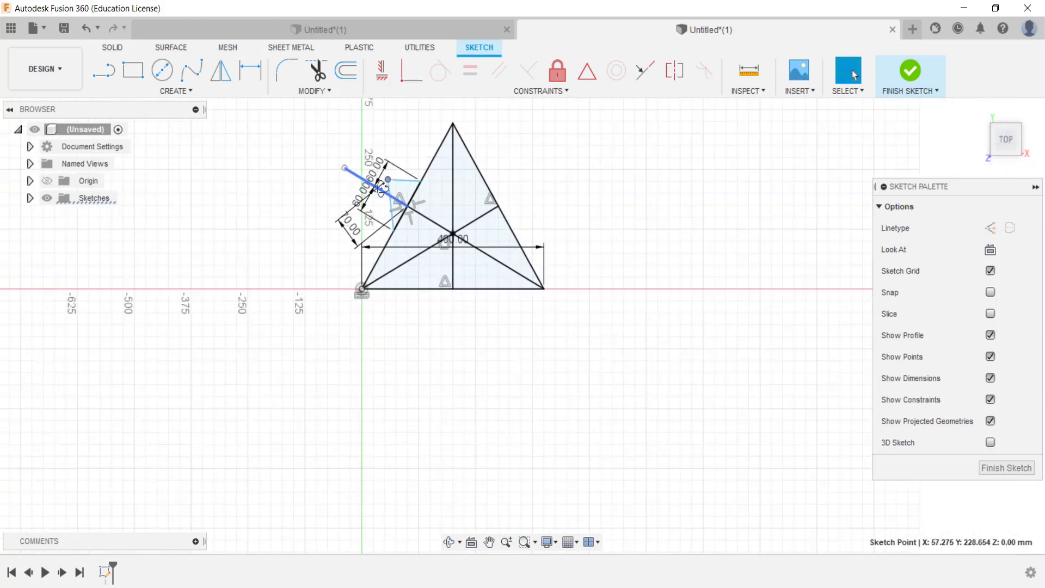
pyautogui.scroll(4, 393, 188)
pyautogui.scroll(3, 393, 188)
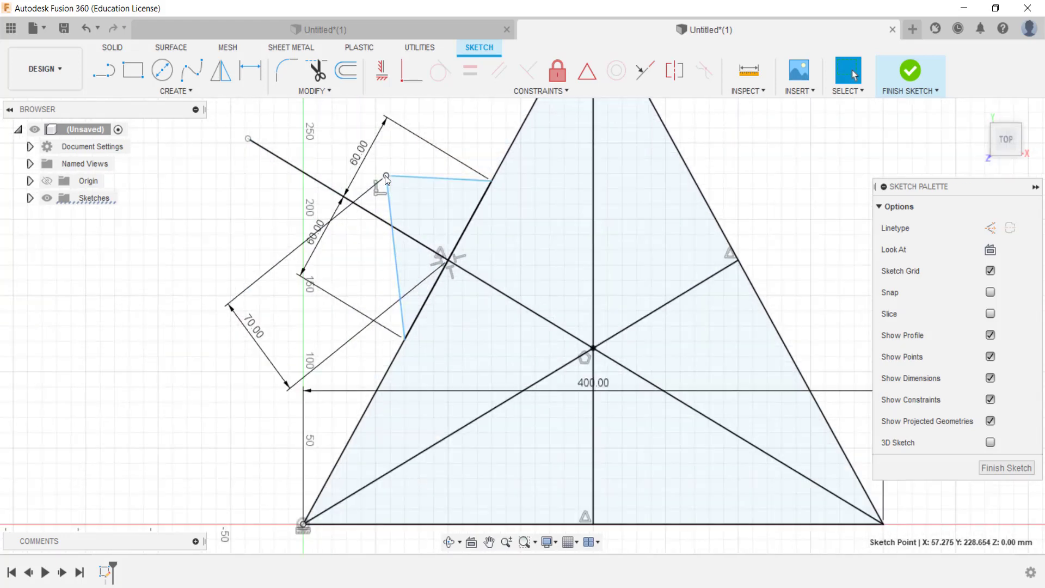
pyautogui.moveTo(384, 175); pyautogui.dragTo(360, 224)
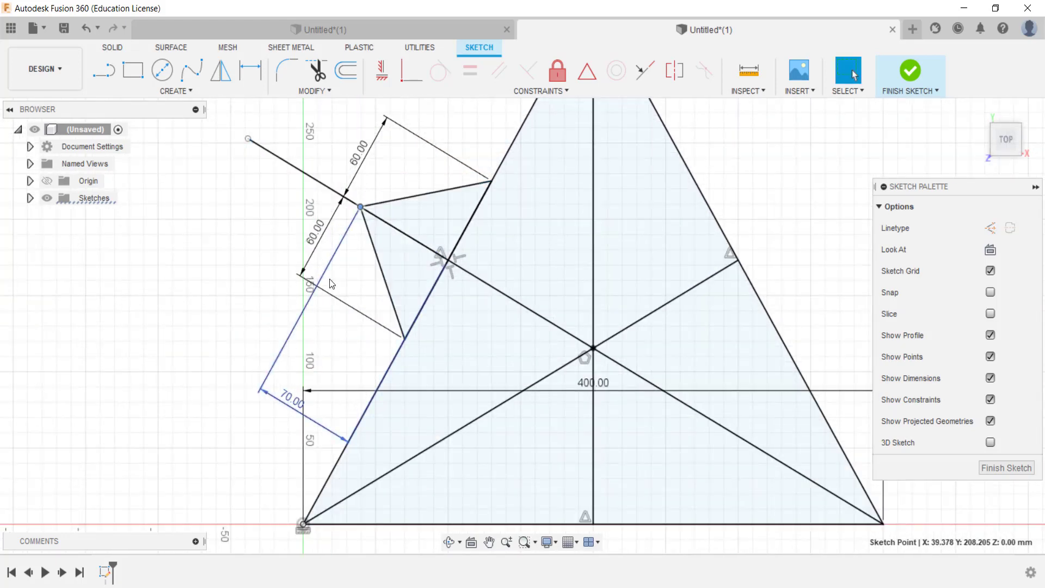
pyautogui.scroll(-2, 364, 319)
pyautogui.scroll(-2, 364, 320)
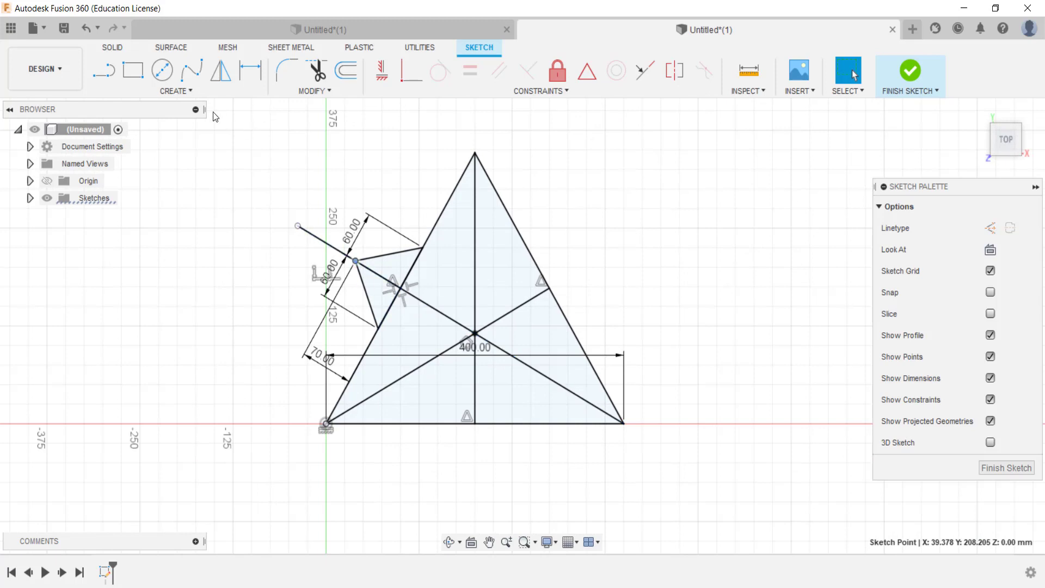
# Trim the three left-edge pieces and the diagonal's overhang and inner pieces around the star point.
pyautogui.click(411, 270)
pyautogui.click(396, 306)
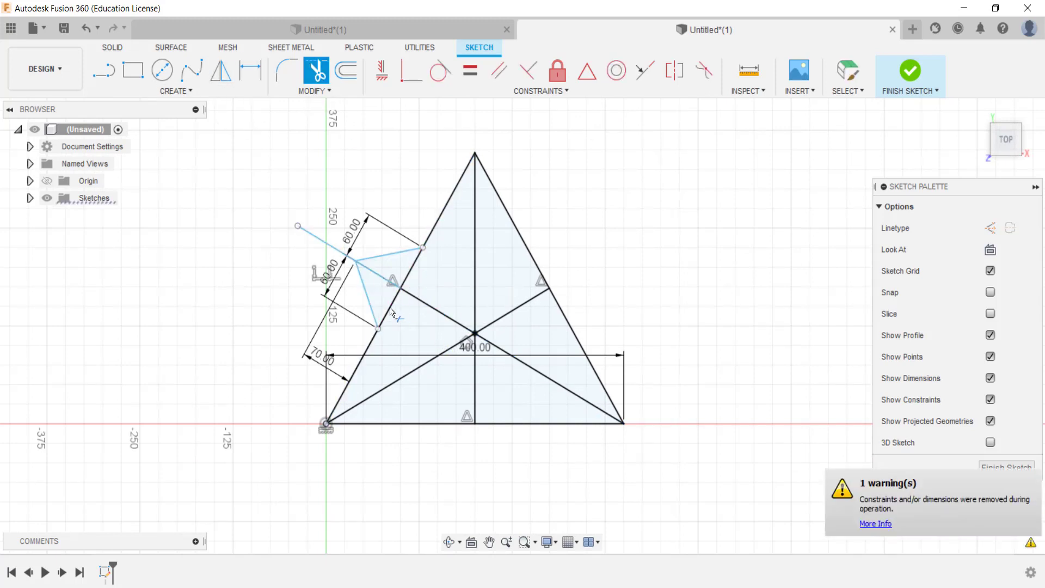
pyautogui.click(413, 273)
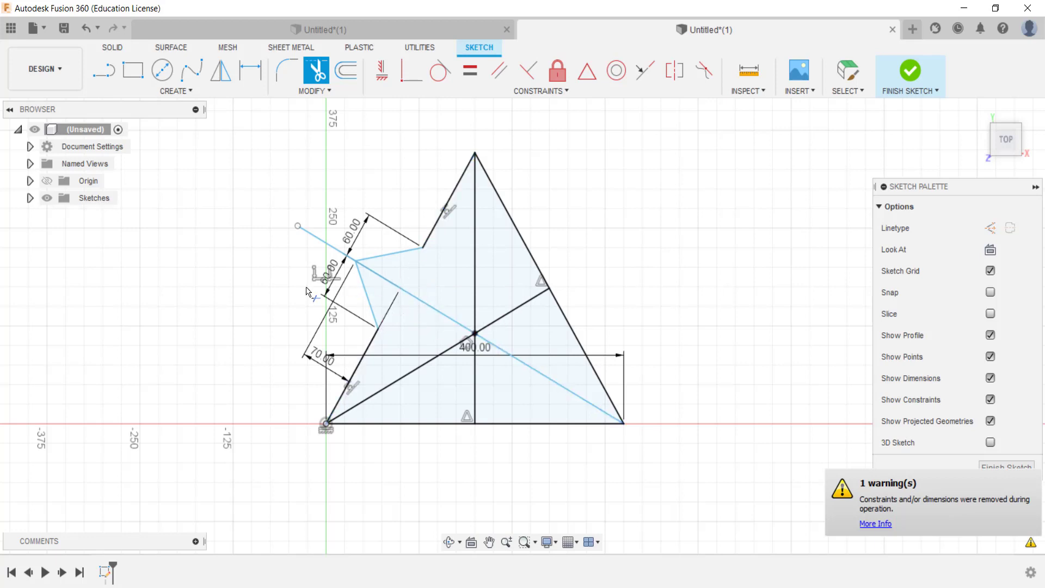
pyautogui.click(324, 245)
pyautogui.click(382, 281)
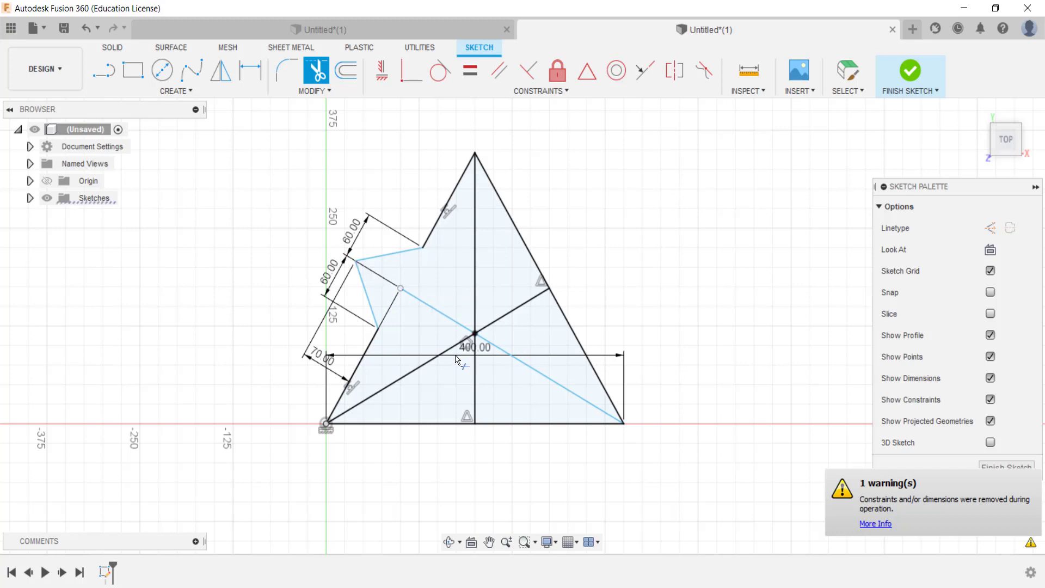
pyautogui.click(424, 305)
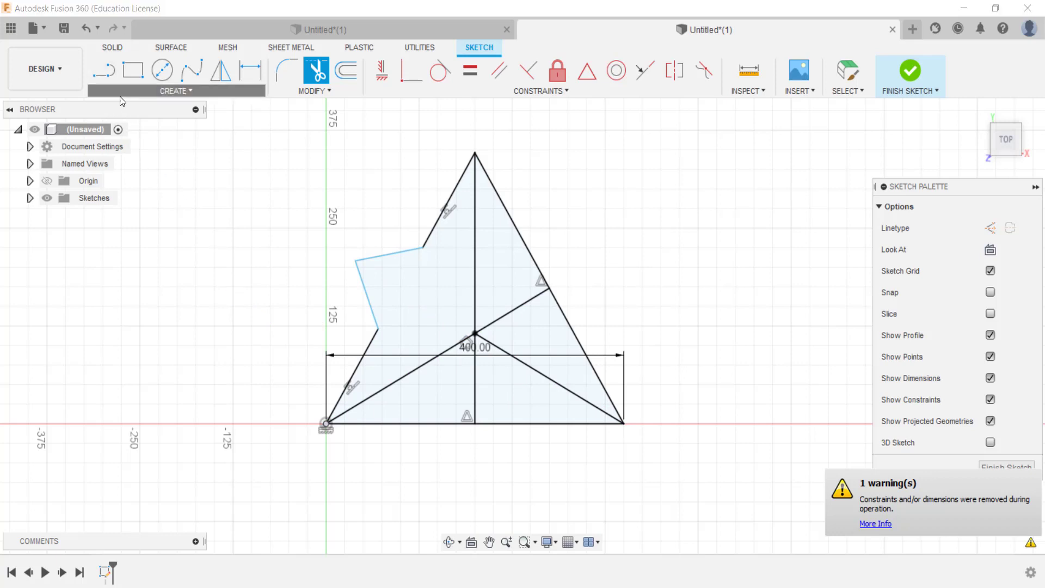
pyautogui.click(175, 91)
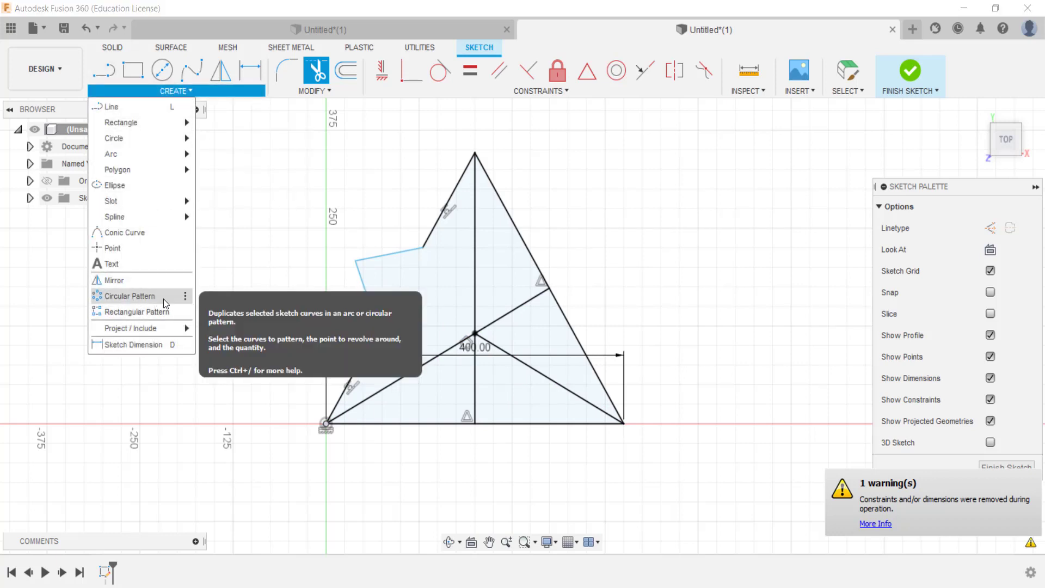
# Circular-pattern the star point's two edges 3 times around the triangle's centre.
pyautogui.click(163, 299)
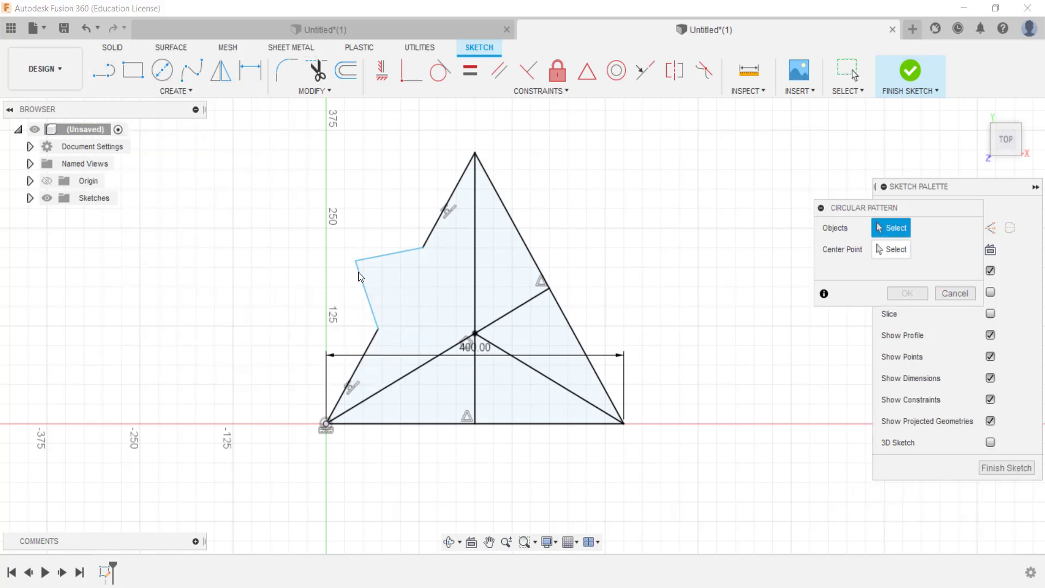
pyautogui.click(390, 254)
pyautogui.click(367, 299)
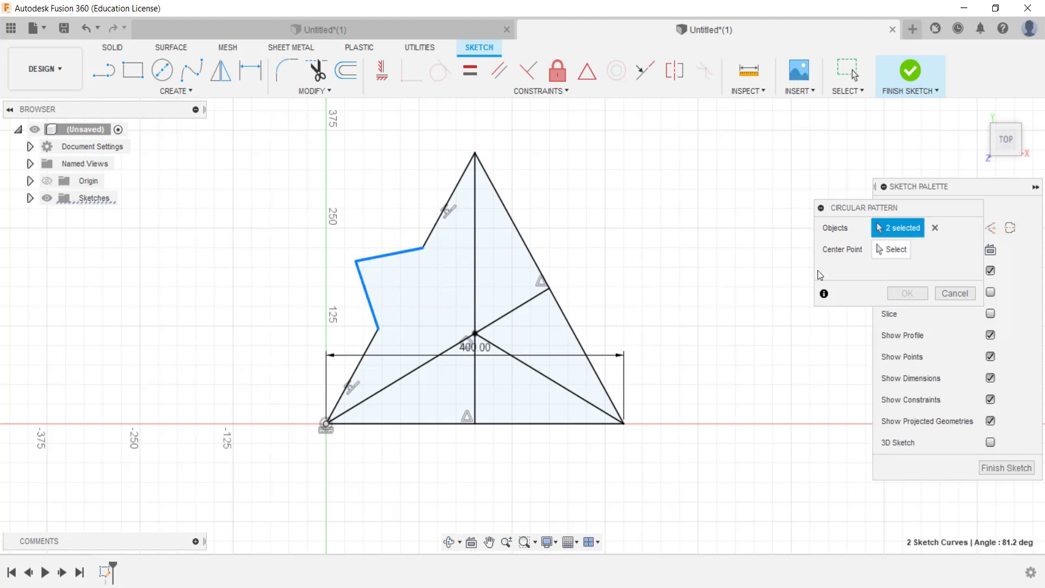
pyautogui.click(886, 254)
pyautogui.click(474, 333)
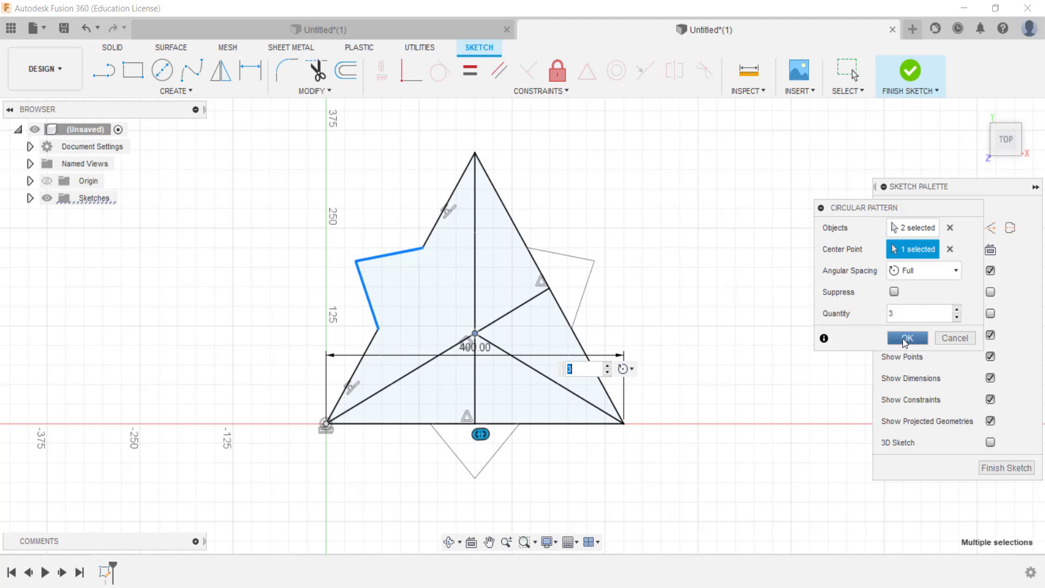
pyautogui.click(905, 339)
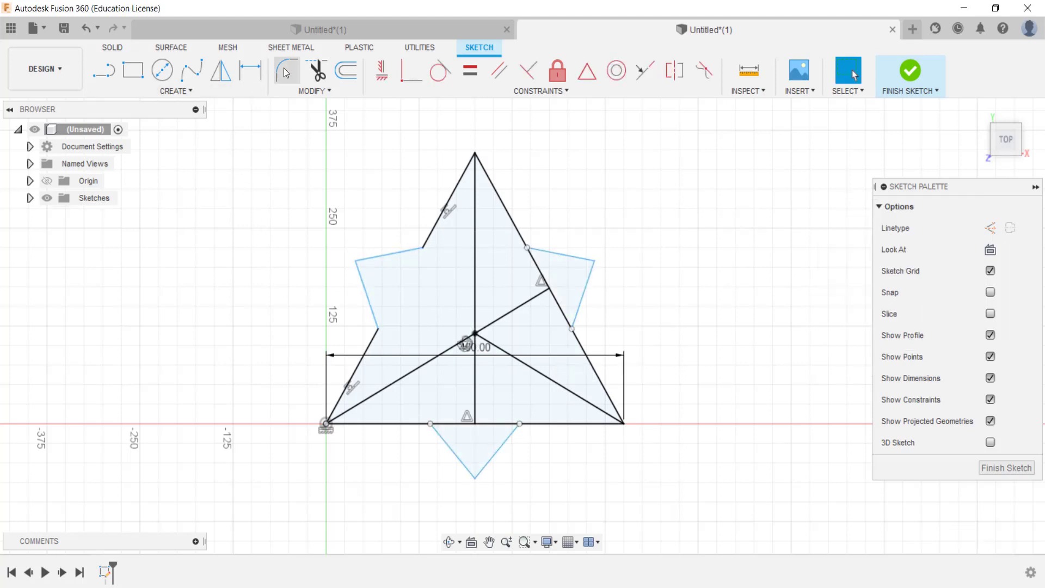
# Trim the right edge pieces, inner diagonals, bottom-edge middle and vertical centre line.
pyautogui.click(317, 69)
pyautogui.click(542, 277)
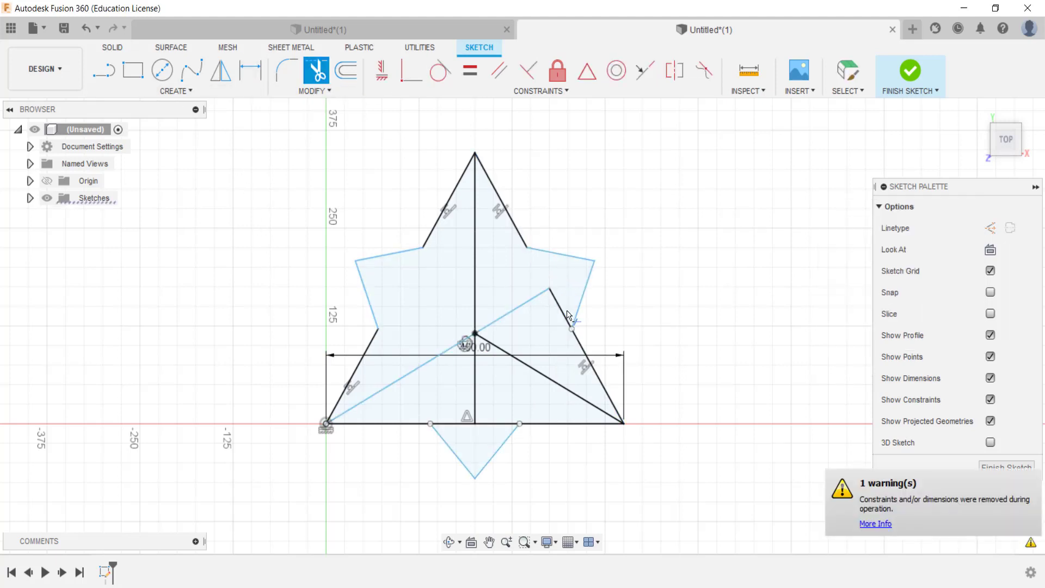
pyautogui.click(561, 313)
pyautogui.click(512, 311)
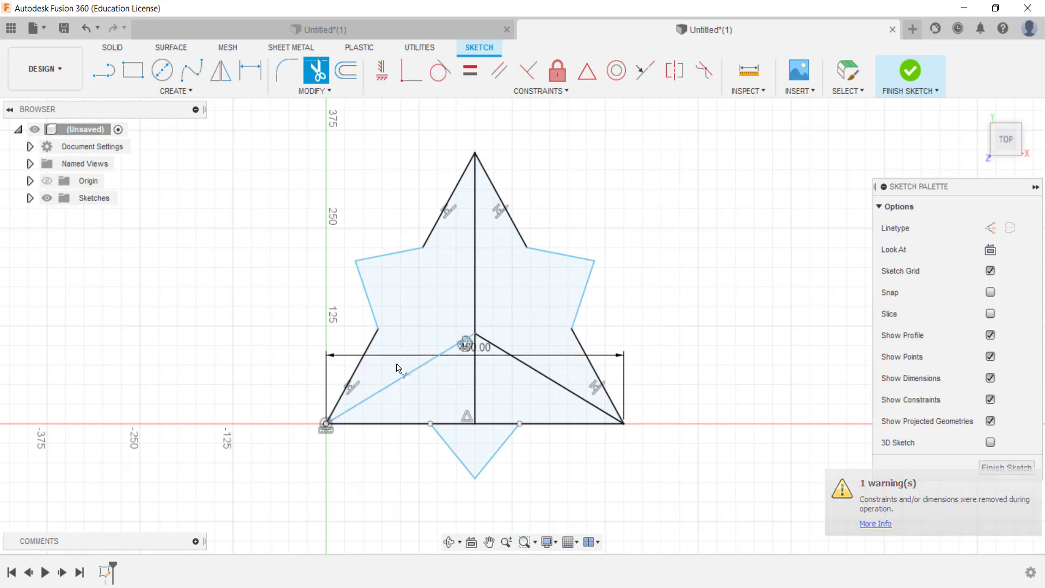
pyautogui.click(405, 379)
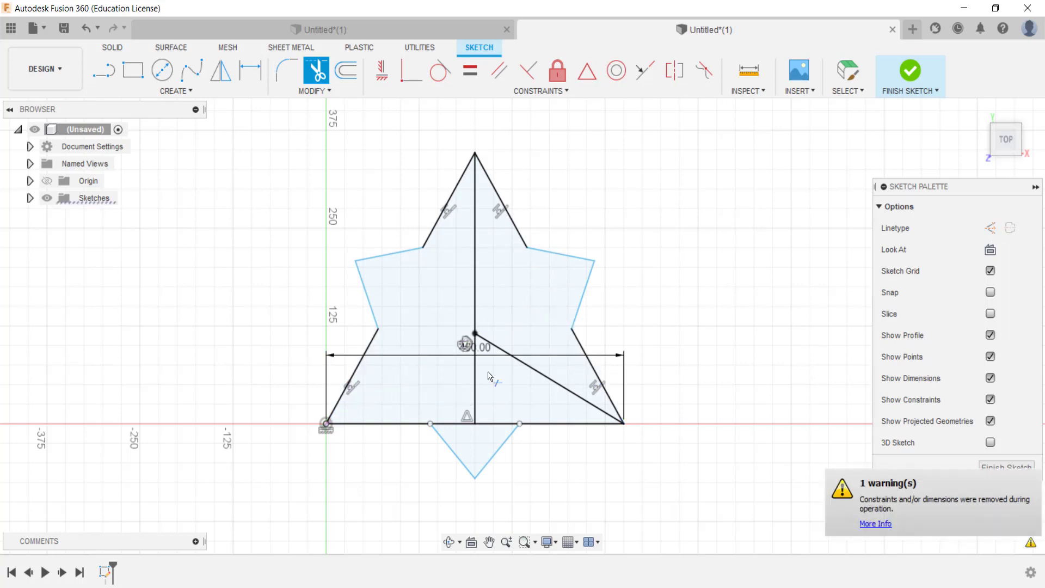
pyautogui.click(532, 368)
pyautogui.click(483, 428)
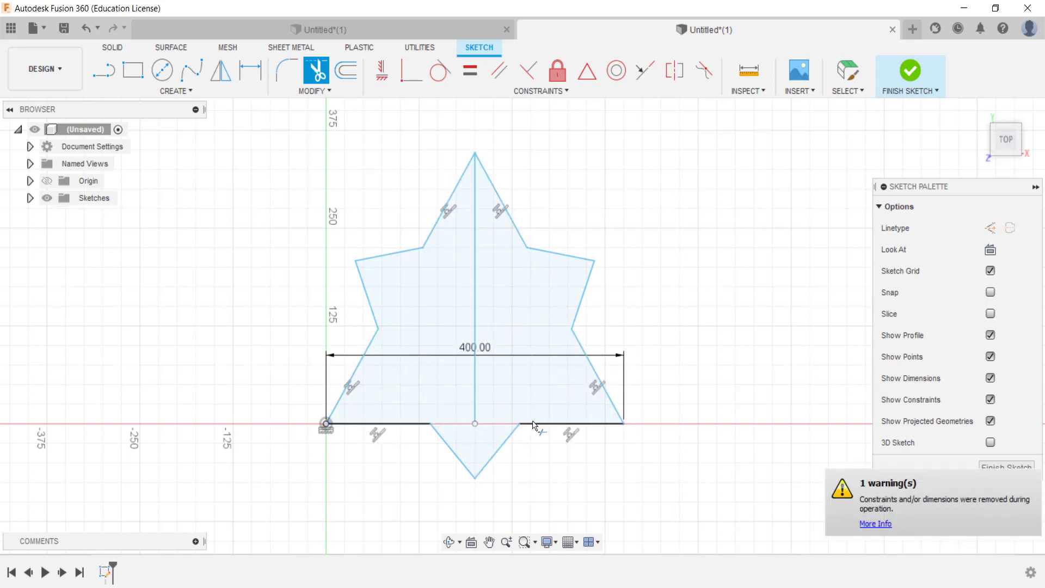
pyautogui.click(480, 378)
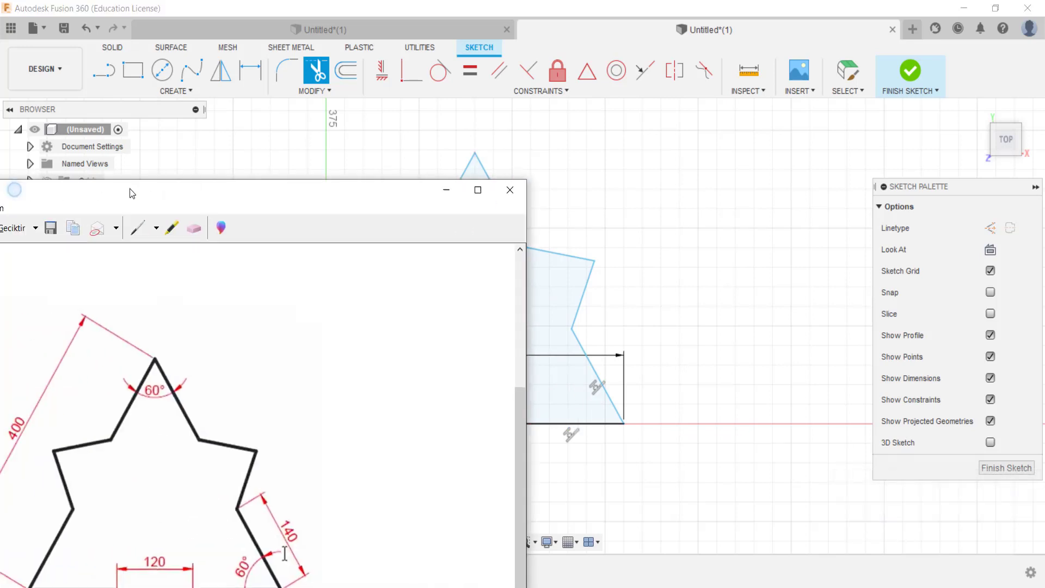
# After comparing with the reference drawing, add a 60° angle between the star's top-point edges.
pyautogui.moveTo(129, 189); pyautogui.dragTo(297, 169)
pyautogui.click(294, 168)
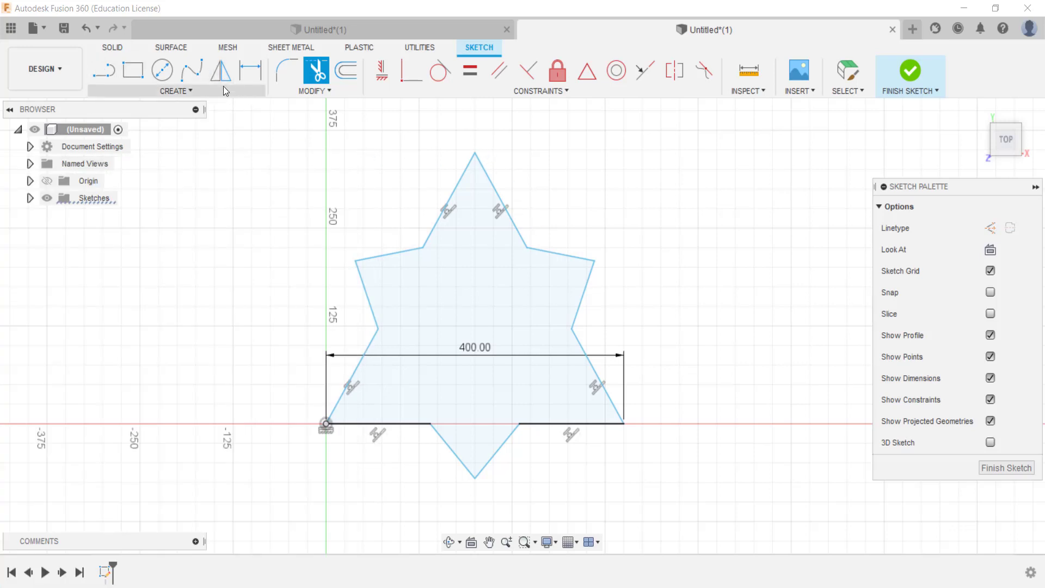
pyautogui.click(253, 75)
pyautogui.click(456, 188)
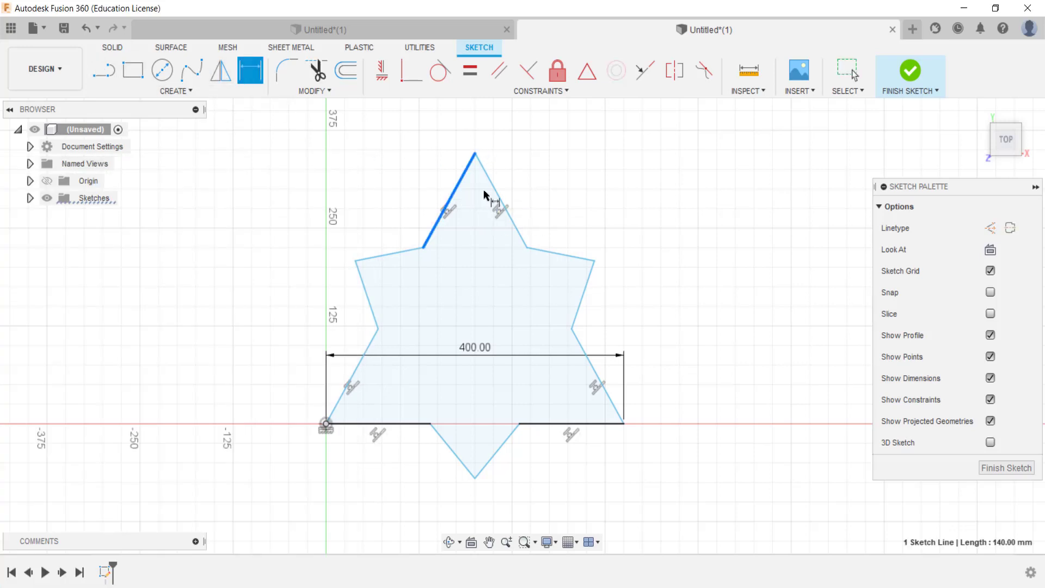
pyautogui.click(493, 187)
pyautogui.click(475, 212)
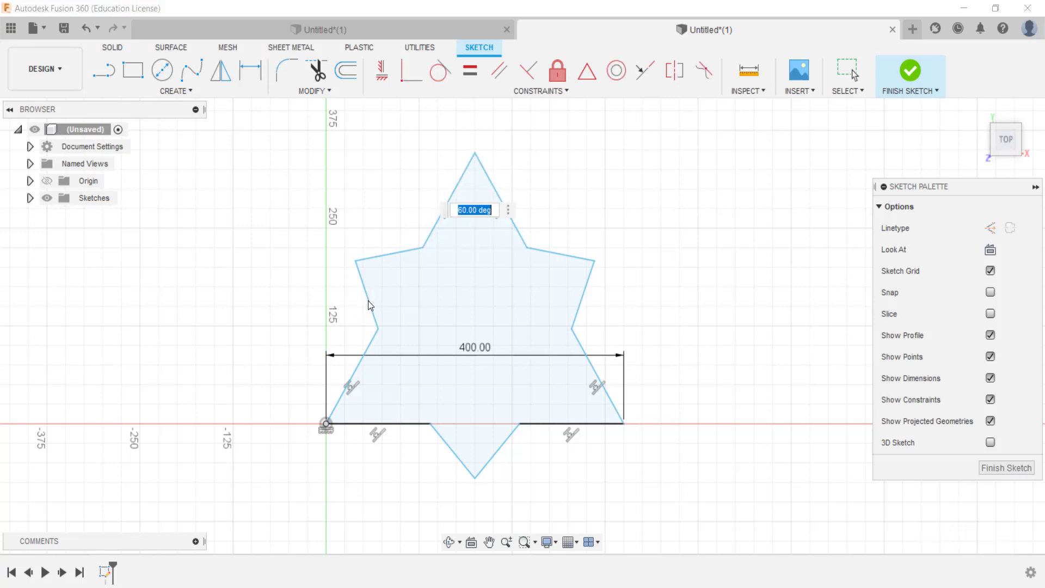
pyautogui.press('Return')
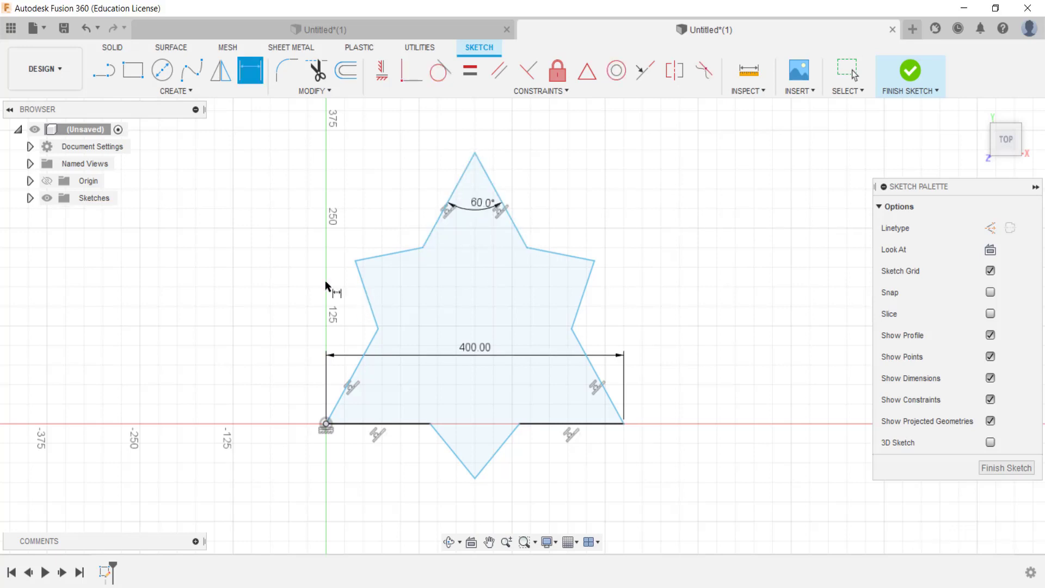